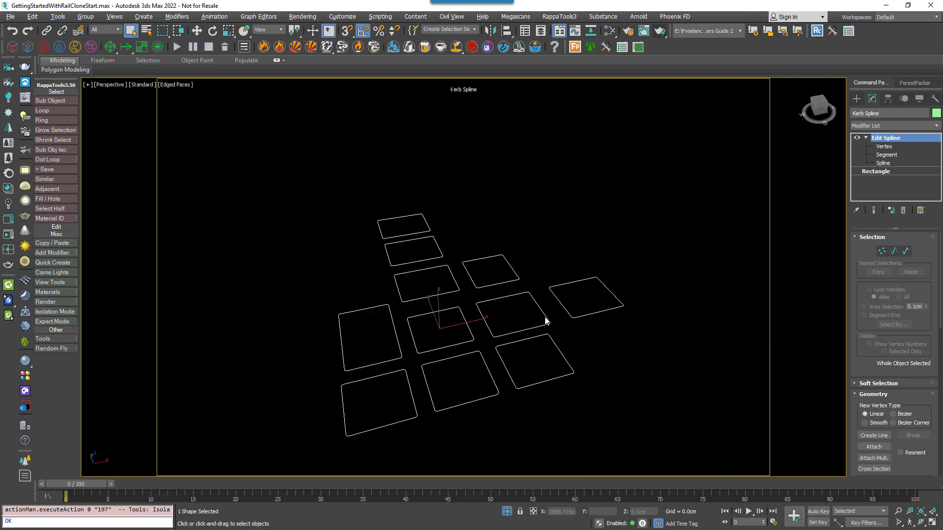
Step: Restore the full scene, isolate the Pavements object to examine its geometry, and end the isolation
left_click(507, 511)
left_click(438, 385)
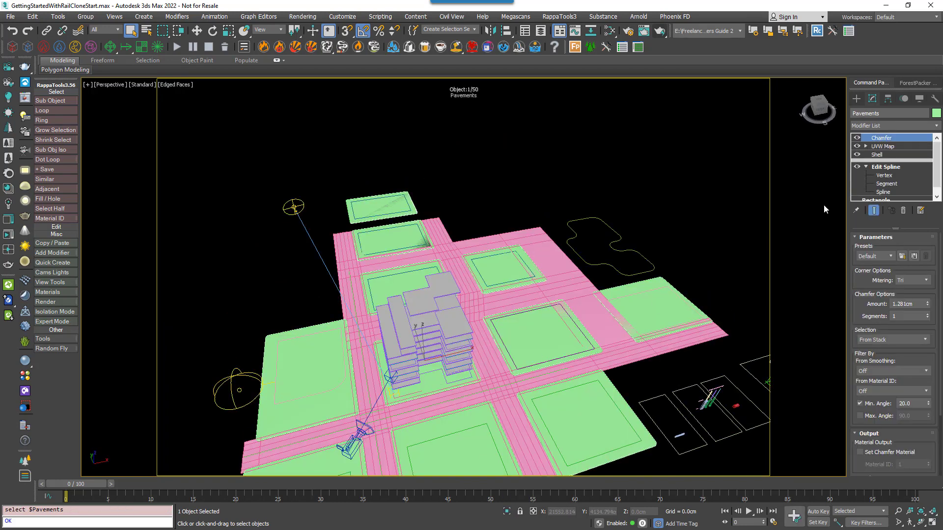
middle_click_drag(467, 364, 471, 355, "alt")
key("alt+q")
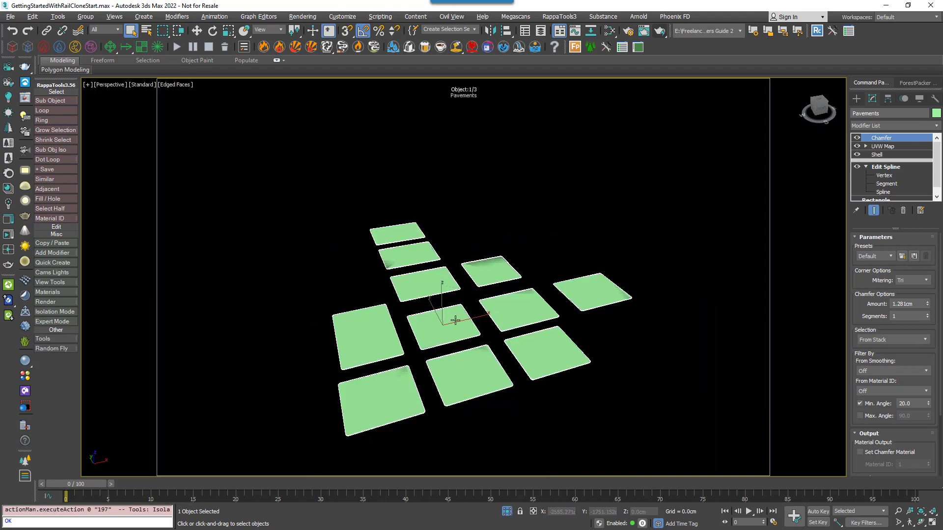
left_click(506, 511)
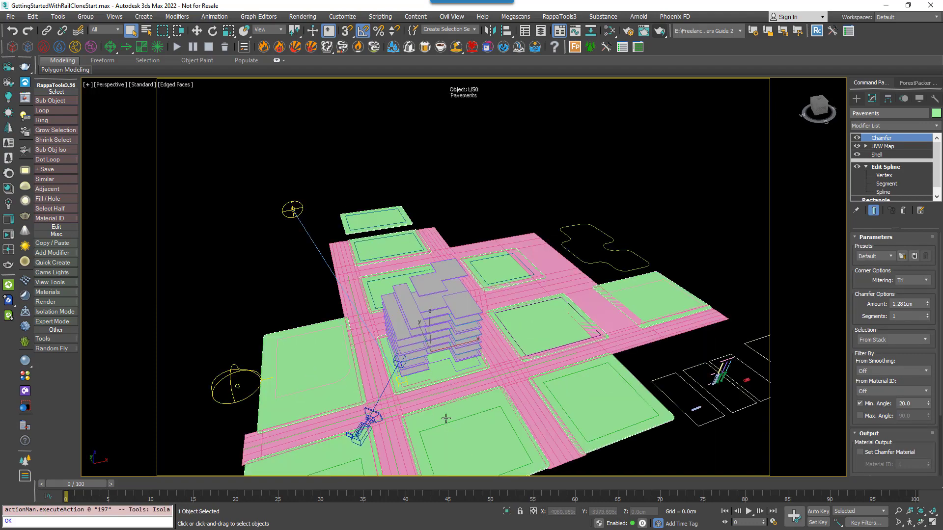
Step: Select the rectangular building spline on a pavement block beside the tower to examine its shape
middle_click_drag(400, 373, 466, 363)
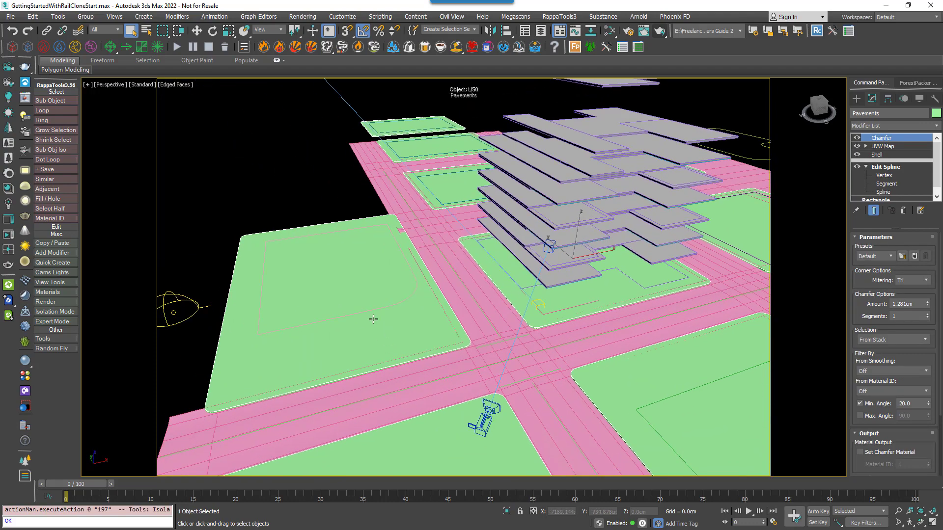
left_click(371, 309)
middle_click_drag(371, 309, 446, 331, "alt")
left_click(549, 306)
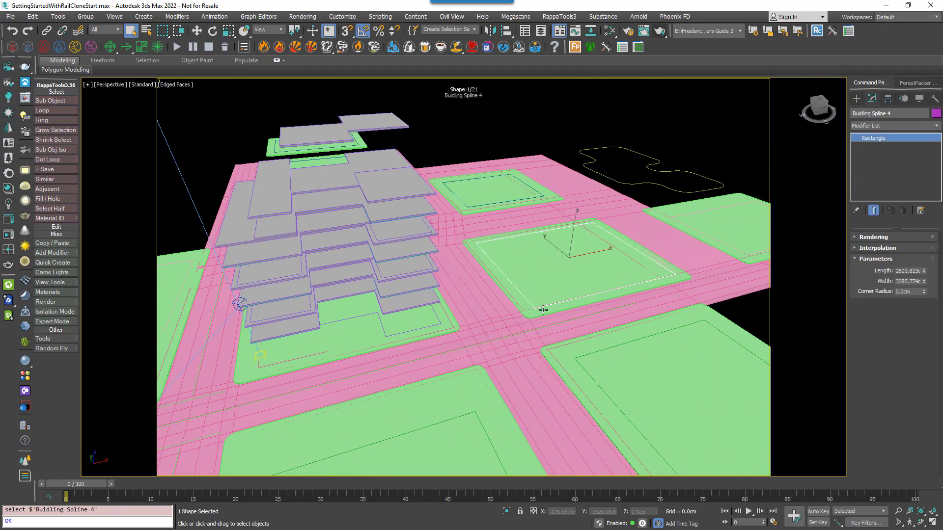
middle_click_drag(543, 311, 552, 348, "alt")
Step: Isolate the Roads object, examine its mesh around the crossroads, and bring the full scene back
left_click(530, 362)
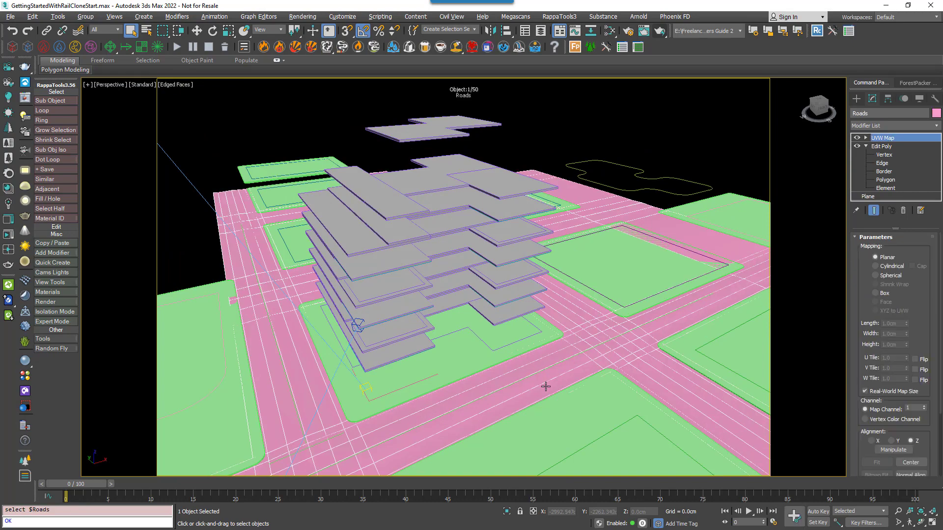
key("alt+q")
scroll(353, 353, "up", 6)
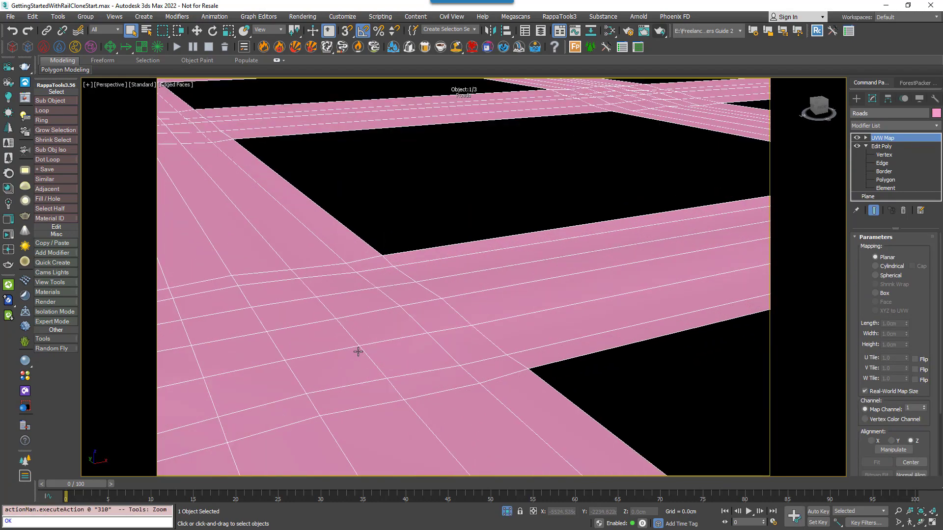
scroll(532, 308, "up", 5)
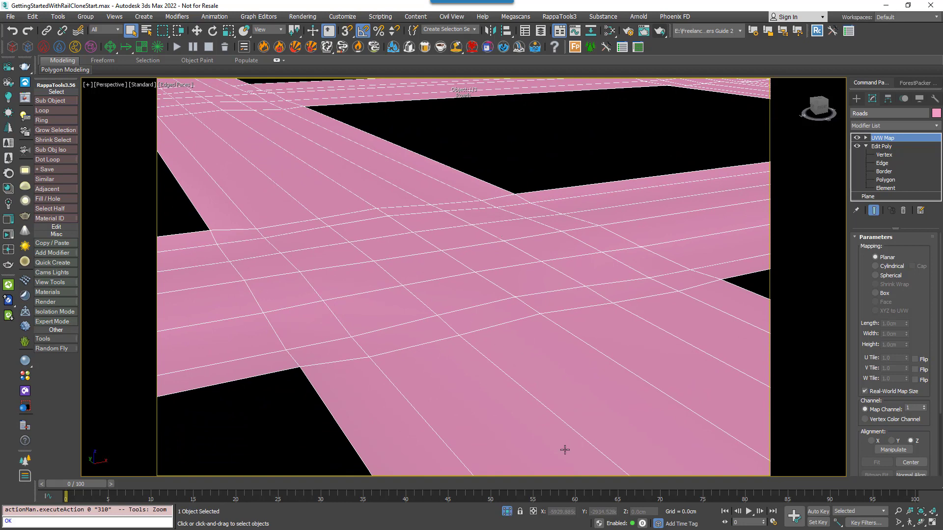
left_click(506, 511)
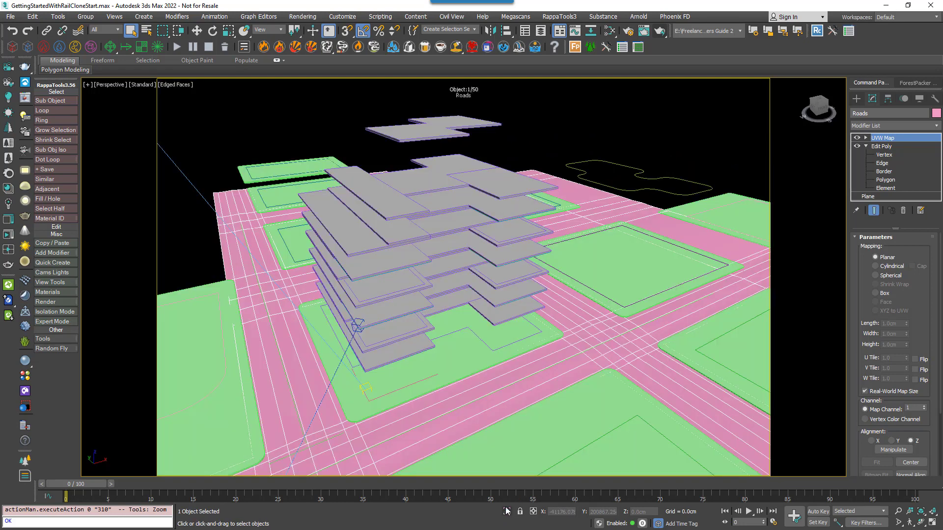
Step: Select the Road Markings Spline running through the crossroads to examine its layout
middle_click_drag(350, 441, 448, 330)
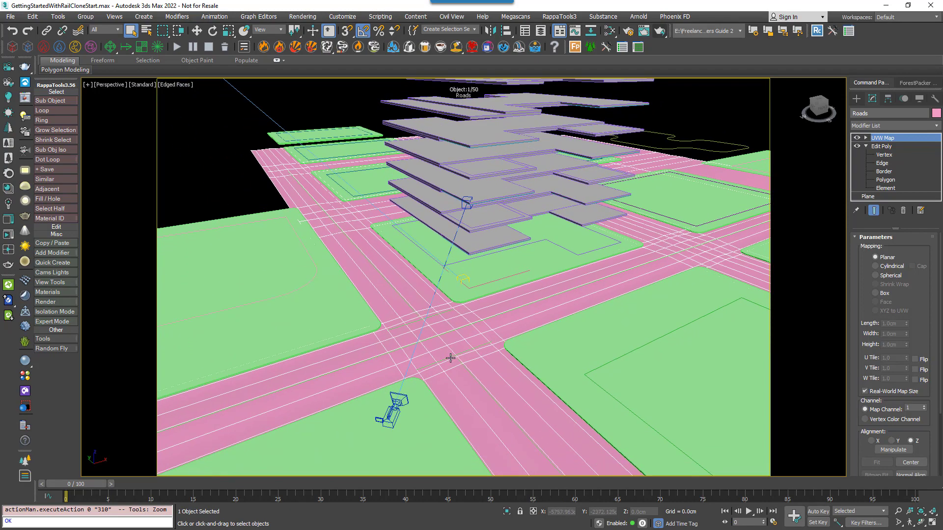
left_click(448, 359)
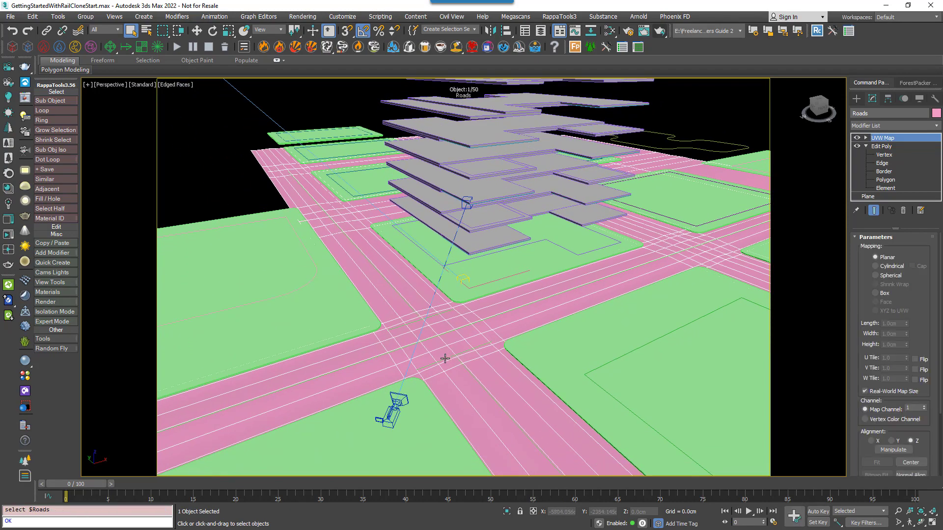
left_click(445, 359)
scroll(445, 359, "up", 2)
middle_click_drag(445, 359, 461, 353)
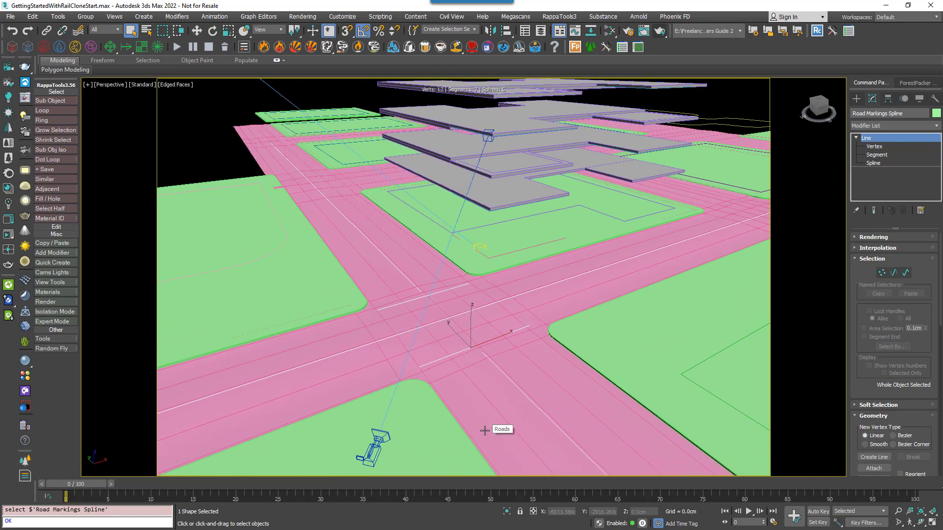
Step: Examine the source objects laid out beyond the street blocks, including the facade modules, columns and balcony pieces
middle_click_drag(533, 349, 446, 355)
scroll(364, 341, "down", 4)
scroll(446, 356, "down", 2)
middle_click_drag(568, 355, 495, 351)
middle_click_drag(495, 351, 361, 347)
middle_click_drag(439, 354, 454, 343)
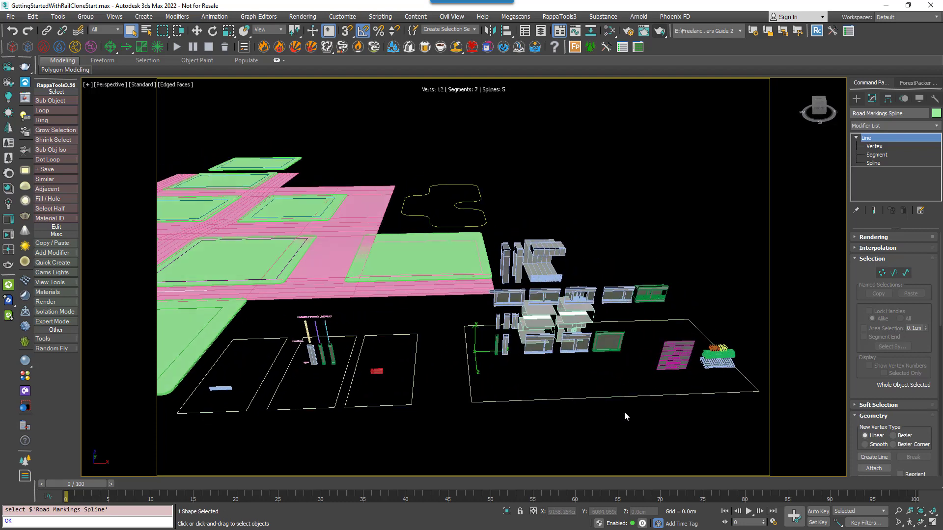
middle_click_drag(547, 403, 515, 386)
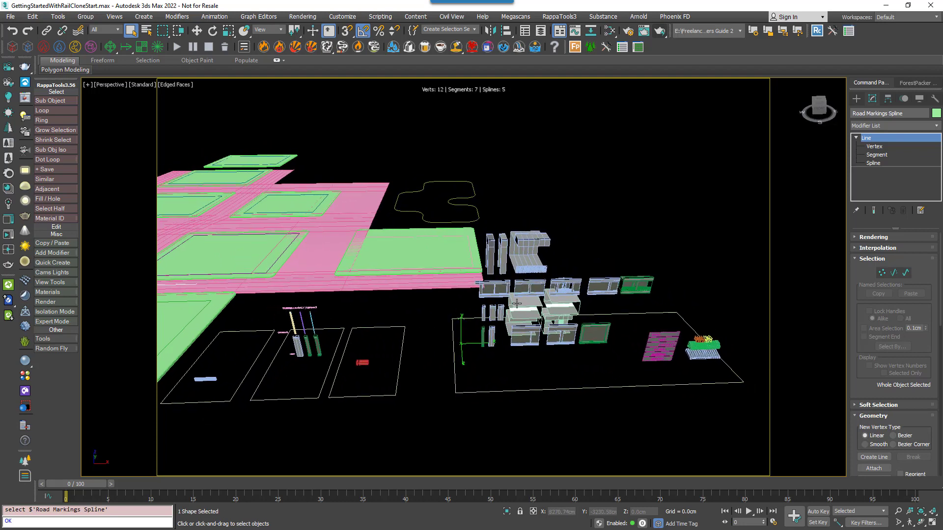
scroll(542, 306, "up", 4)
scroll(564, 309, "up", 4)
middle_click_drag(555, 314, 443, 171)
middle_click_drag(384, 300, 750, 325)
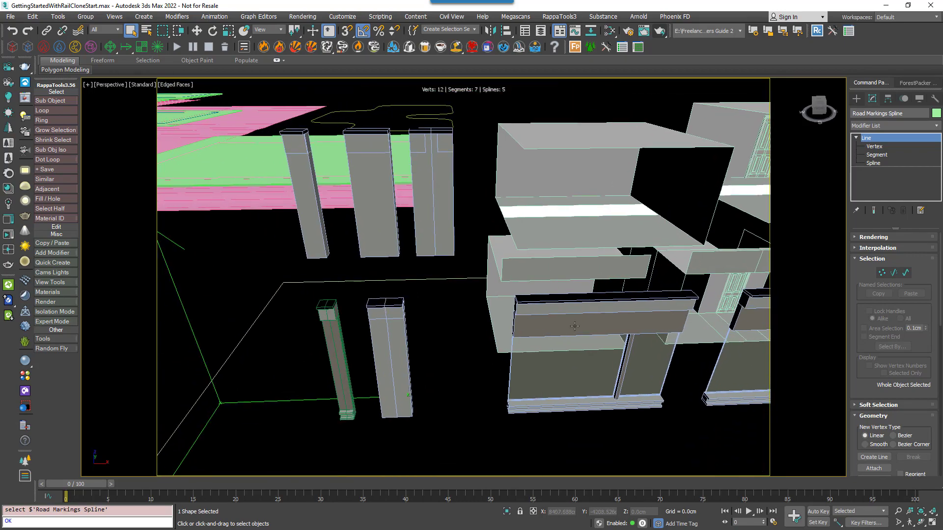
middle_click_drag(496, 307, 508, 470)
scroll(444, 414, "down", 4)
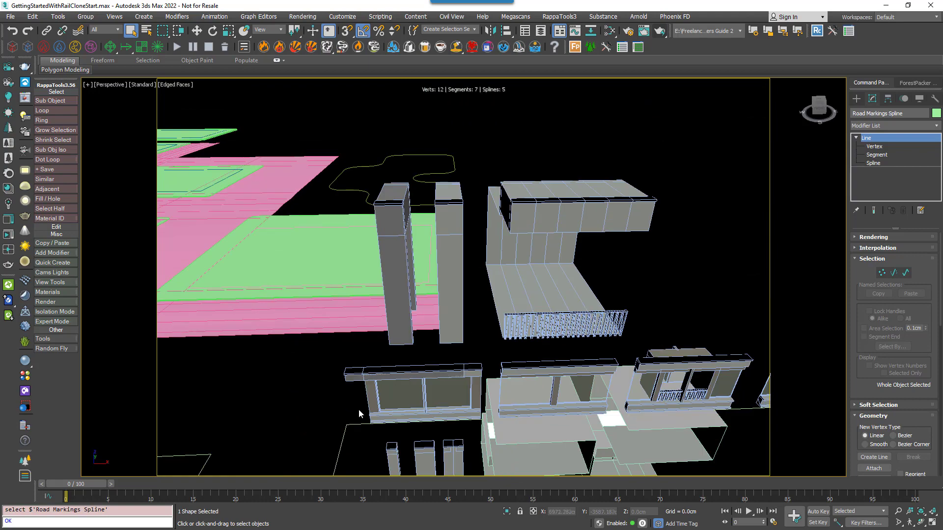
middle_click_drag(358, 410, 463, 374)
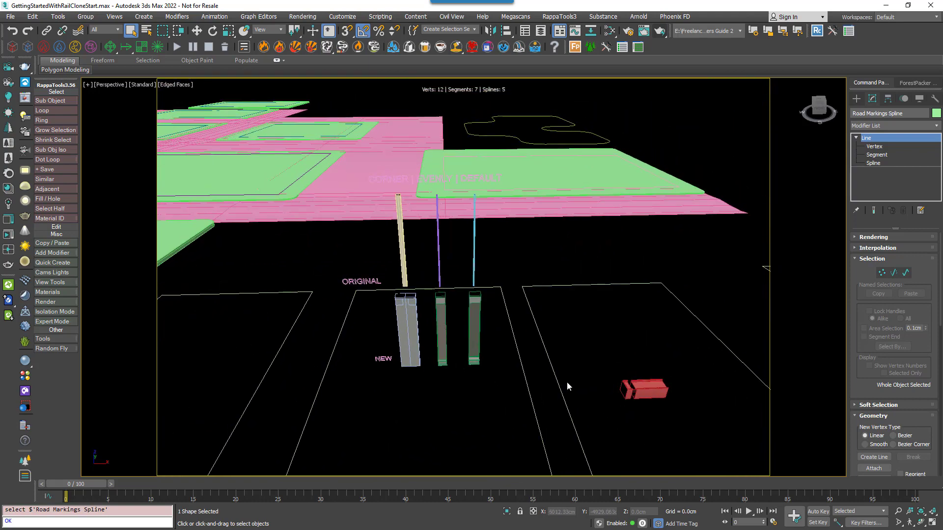
Step: Look over the whole street layout with its roads, pavements, tower and source objects
scroll(566, 383, "down", 5)
mouse_move(566, 383)
middle_mouse_down()
mouse_move(499, 384)
mouse_move(555, 379)
mouse_move(530, 383)
mouse_move(580, 390)
middle_mouse_up()
scroll(427, 365, "up", 2)
middle_click_drag(444, 368, 427, 374, "alt")
middle_click_drag(427, 374, 434, 382)
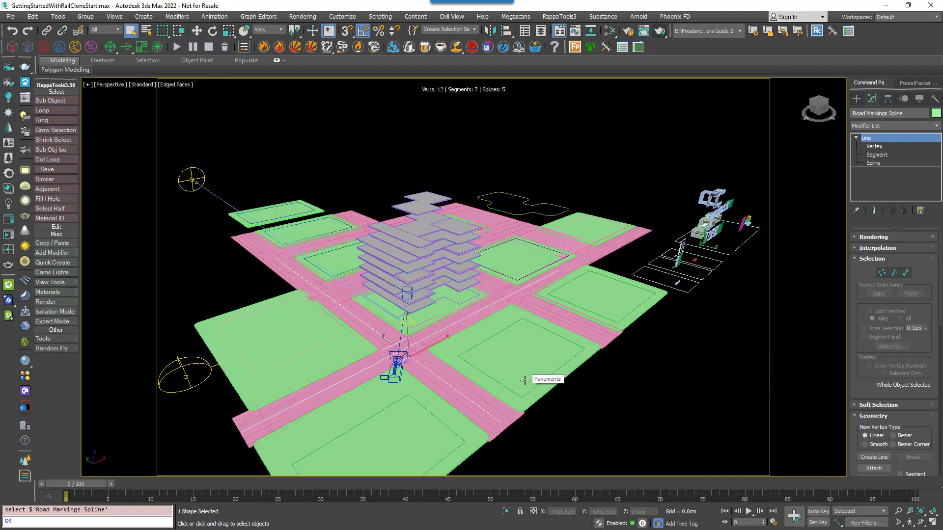
middle_click_drag(502, 303, 502, 269)
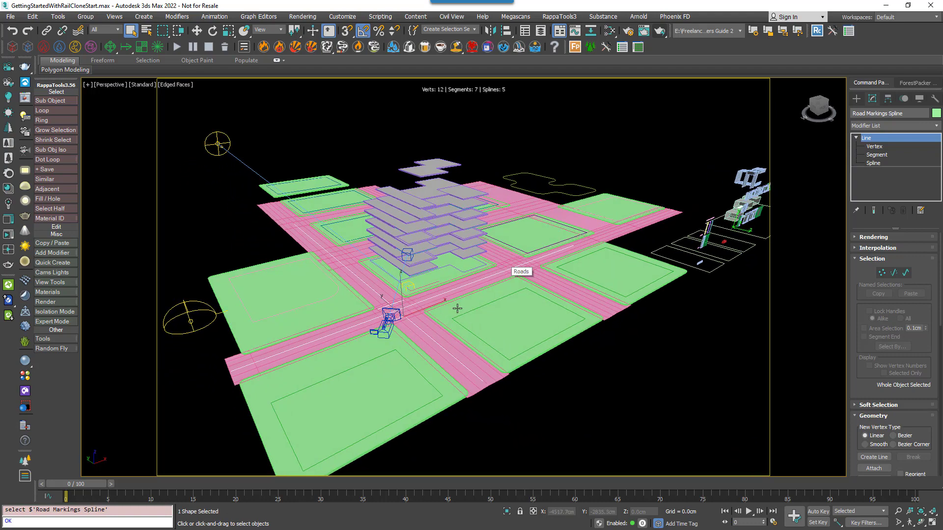
Step: Draw an open four-point line around a pavement corner at the crossroads, starting with a leg about 673 cm long
middle_click_drag(457, 308, 385, 337, "alt")
scroll(315, 329, "up", 4)
middle_click_drag(316, 328, 399, 309)
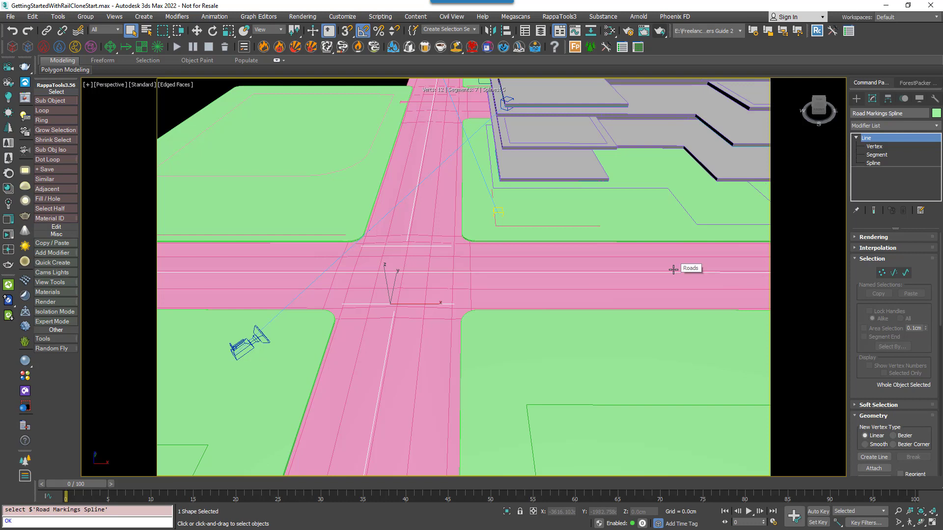
left_click(856, 99)
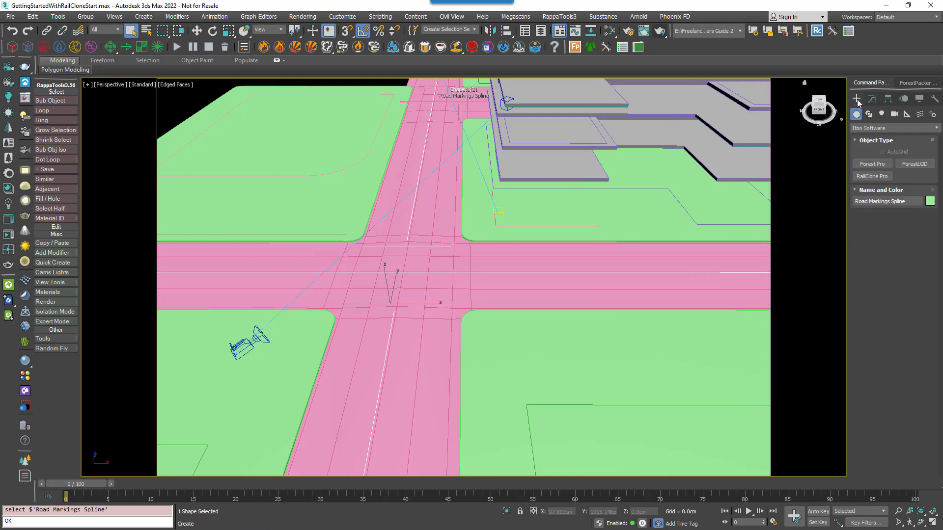
left_click(868, 113)
left_click(872, 176)
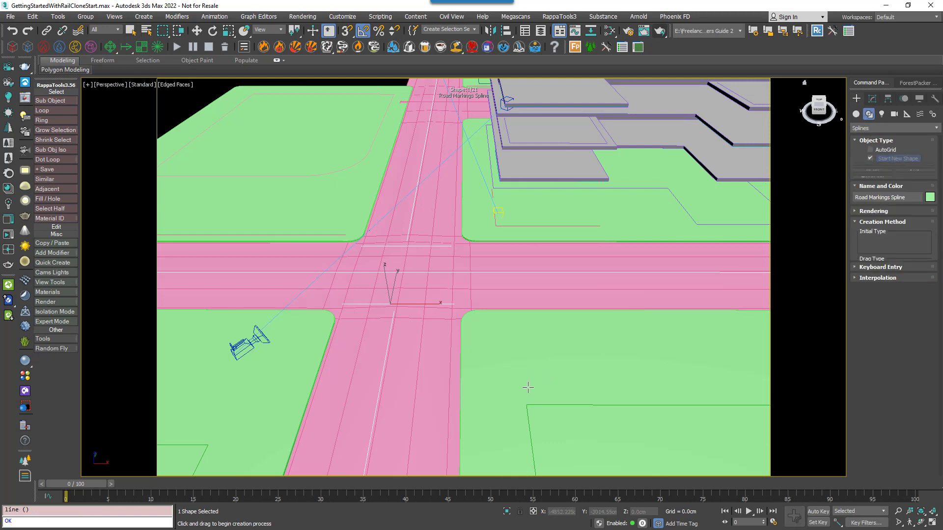
left_click(466, 426)
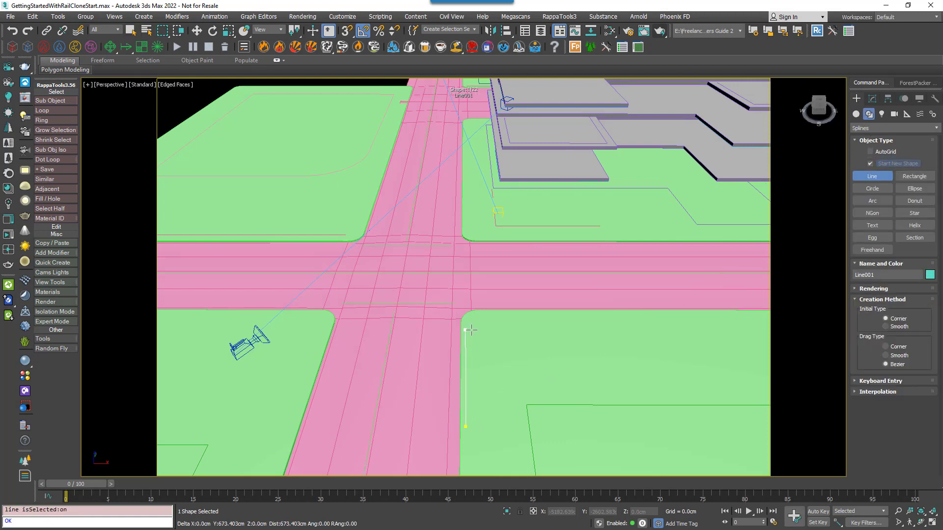
left_click(465, 330)
left_click(480, 316)
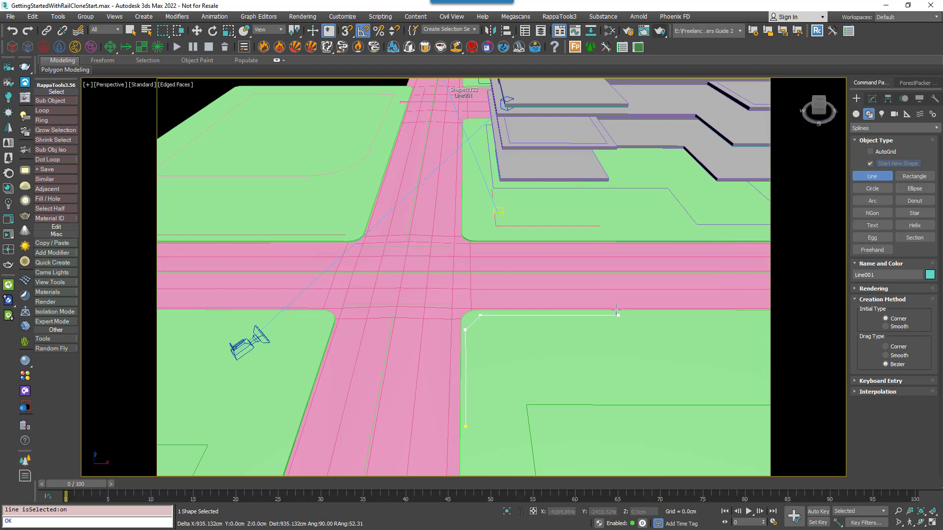
left_click(632, 315)
right_click(633, 328)
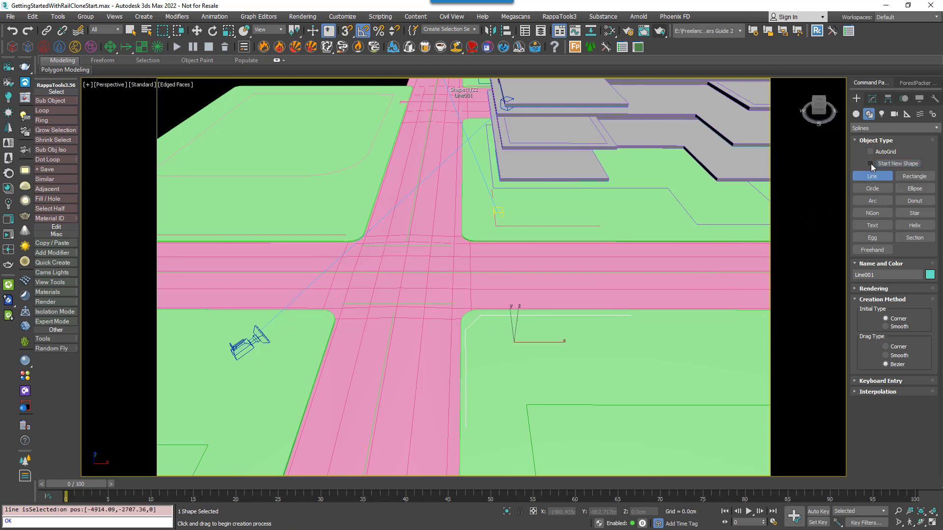
Step: With Start New Shape off, add a second line around the diagonally opposite pavement corner, with end legs about 826 cm and 962 cm long
left_click(246, 237)
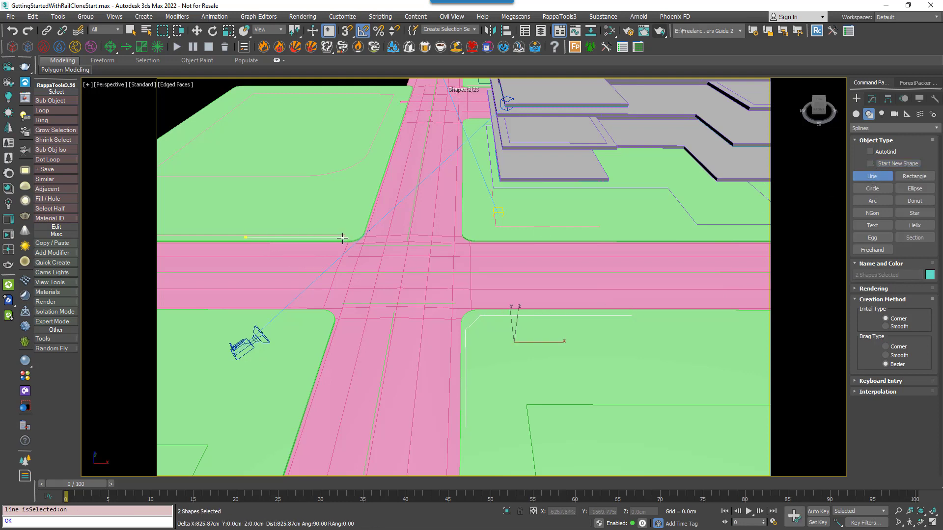
left_click(342, 237)
left_click(358, 229)
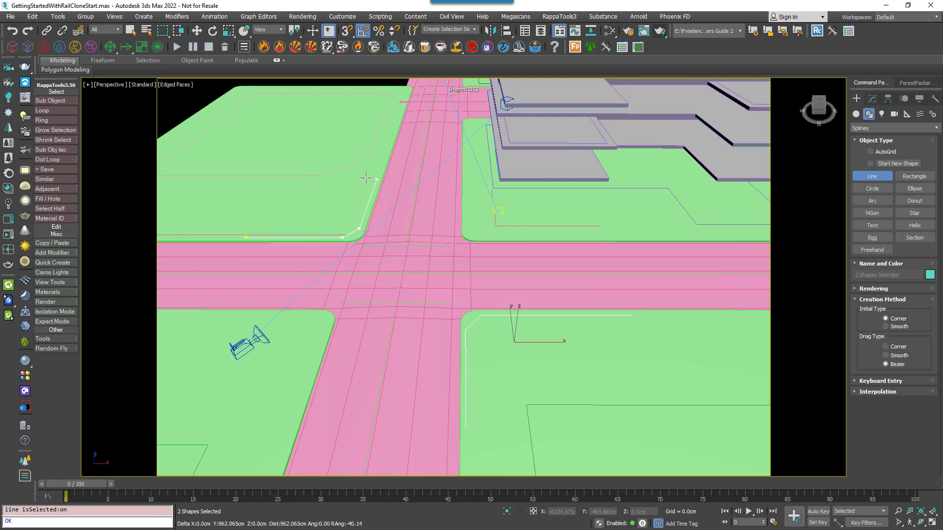
left_click(377, 177)
right_click(377, 178)
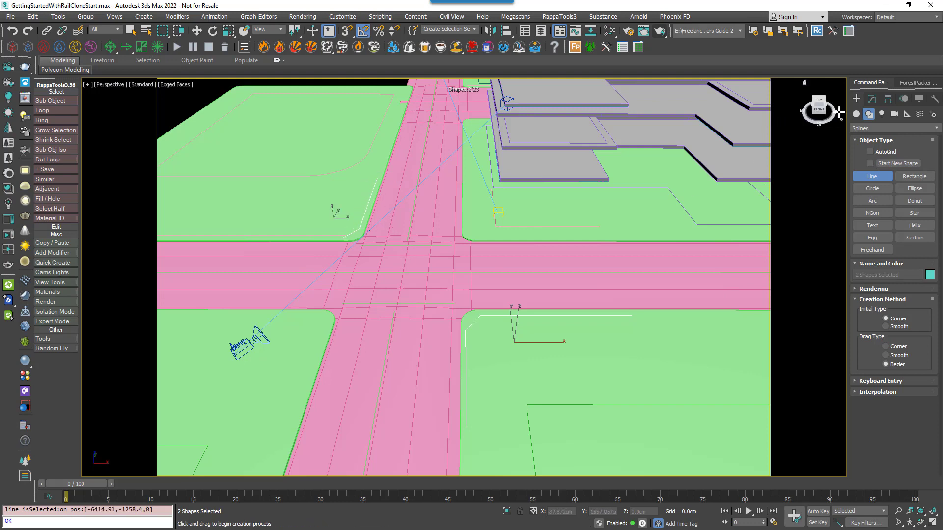
Step: Create a RailClone Pro object on the pavement beside the first corner line and show its modify settings
left_click(855, 114)
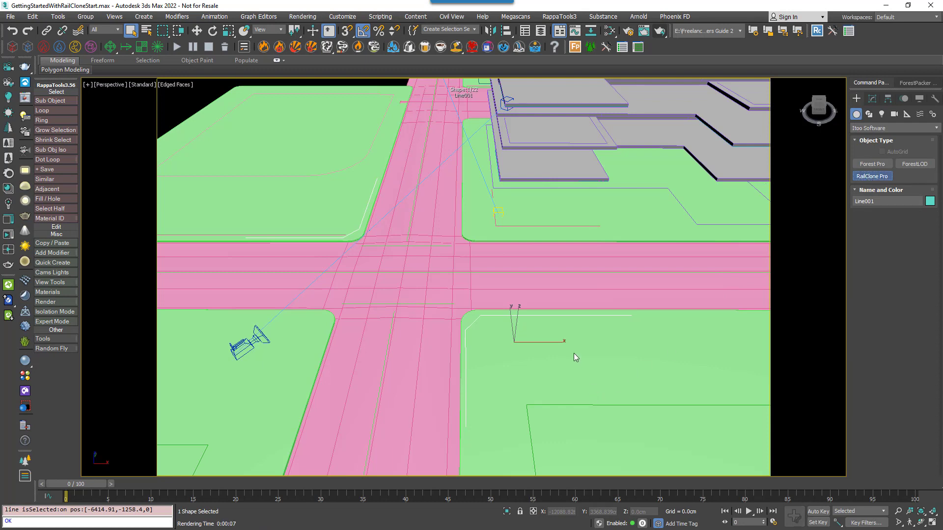
left_click_drag(571, 352, 617, 377)
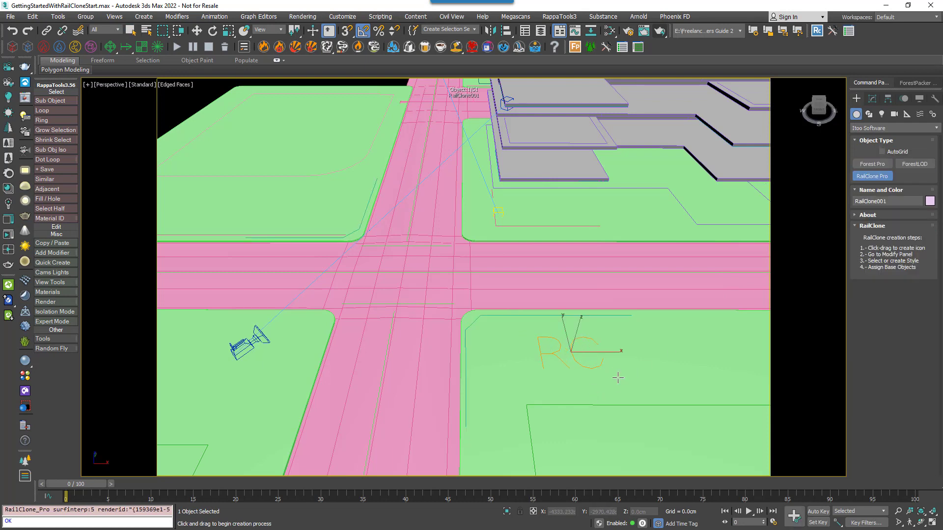
right_click(617, 378)
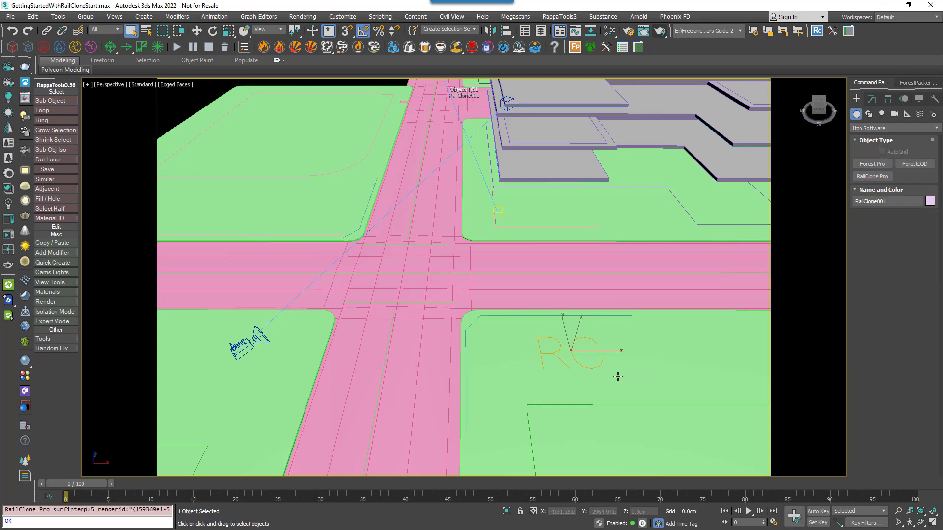
left_click(874, 100)
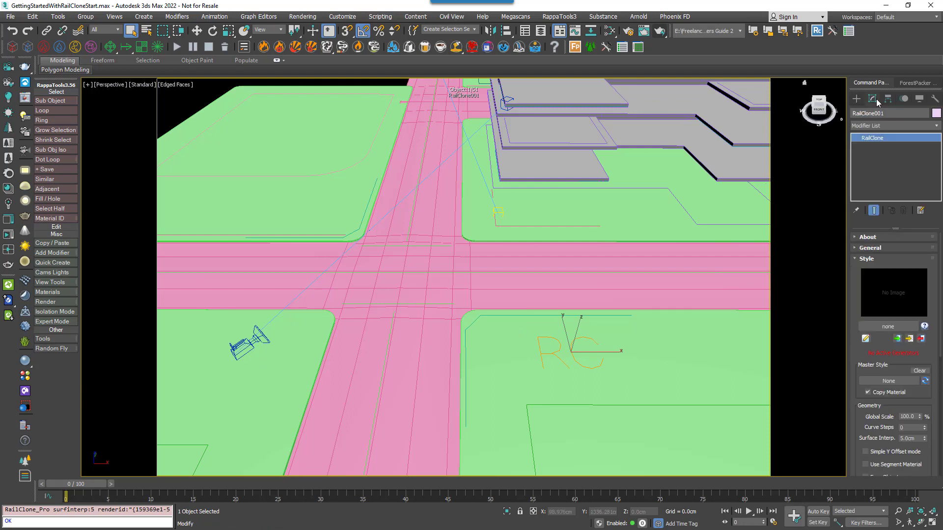
Step: Open and close the RailClone object's style editor, and look through its Style and Base Objects settings
left_click(870, 259)
left_click(868, 258)
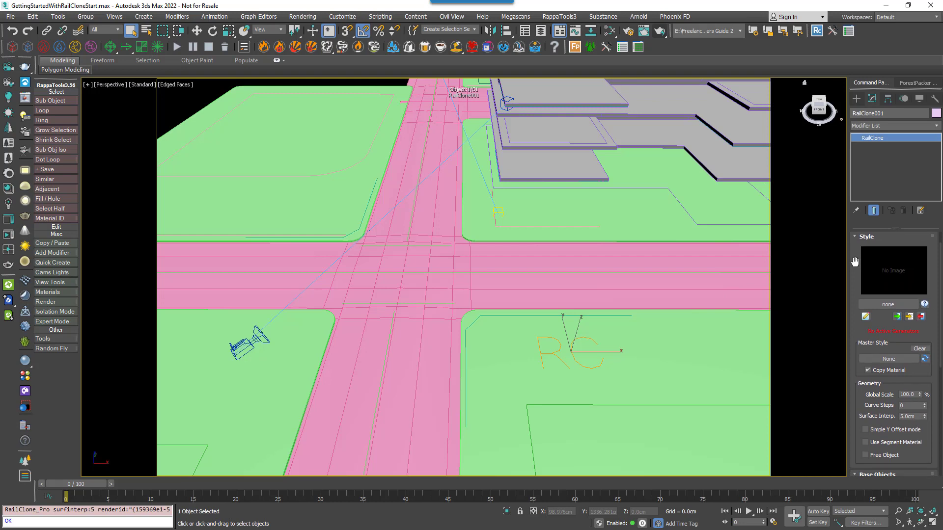
left_click(865, 317)
left_click(849, 131)
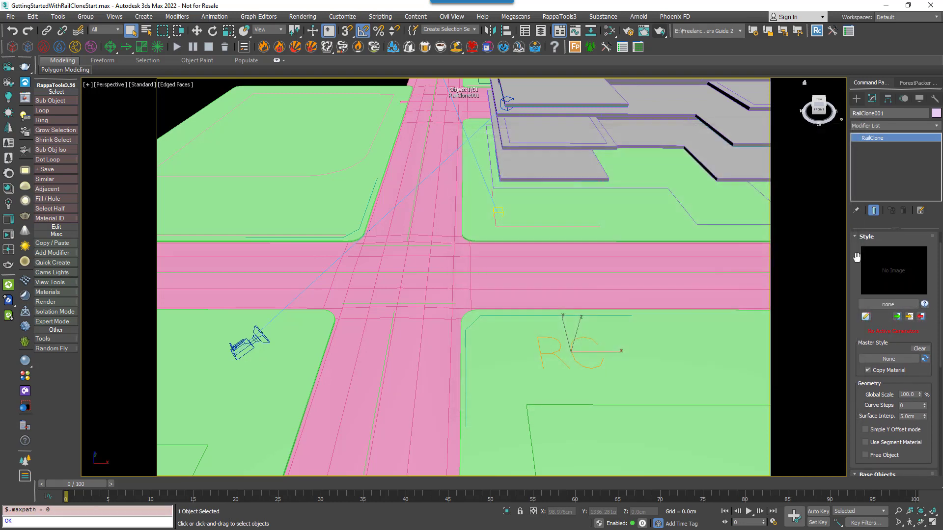
scroll(880, 324, "down", 4)
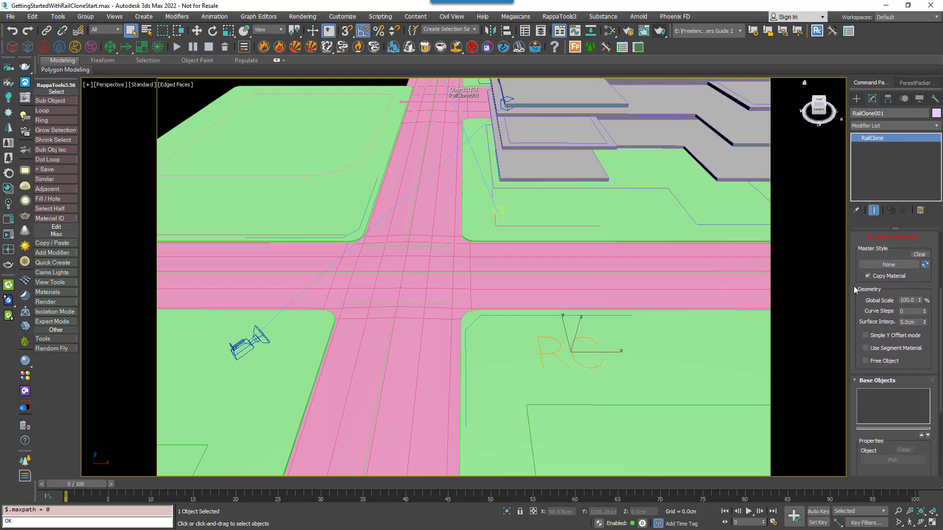
Step: Open the style library browser for the RailClone object and expand the Architecture category down to its Building types
scroll(879, 292, "up", 3)
left_click_drag(882, 292, 886, 315)
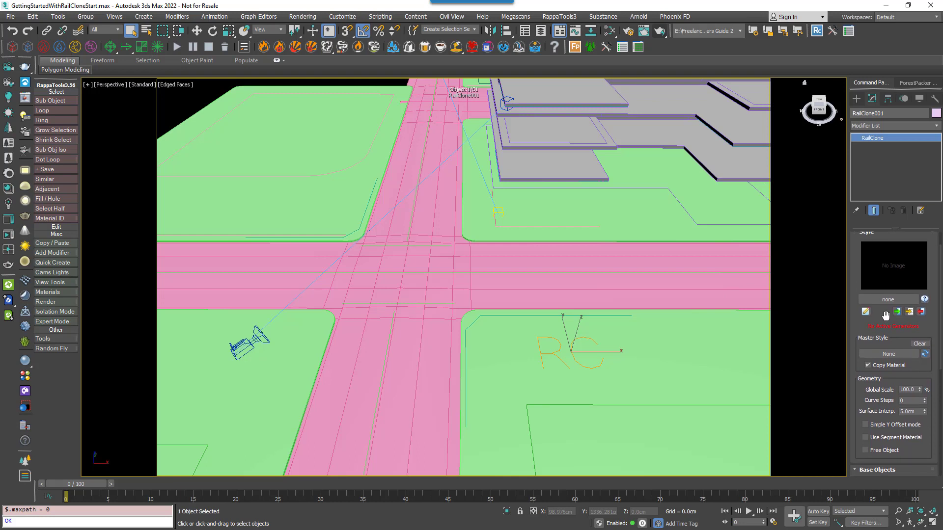
left_click(911, 301)
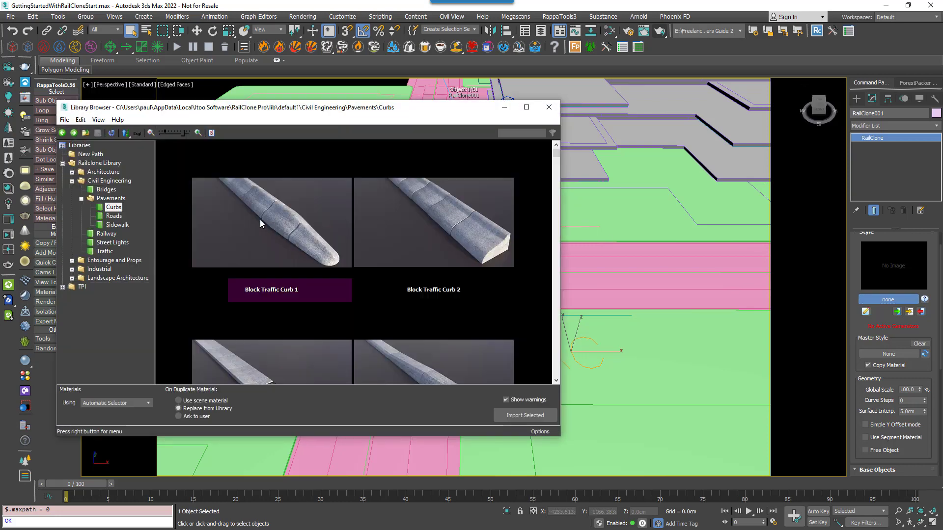
left_click(72, 181)
left_click(72, 172)
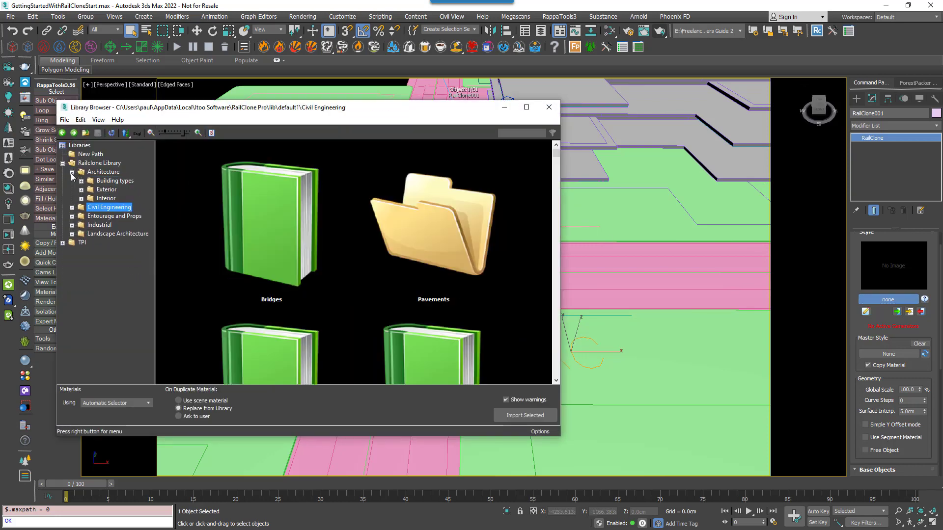
left_click(81, 181)
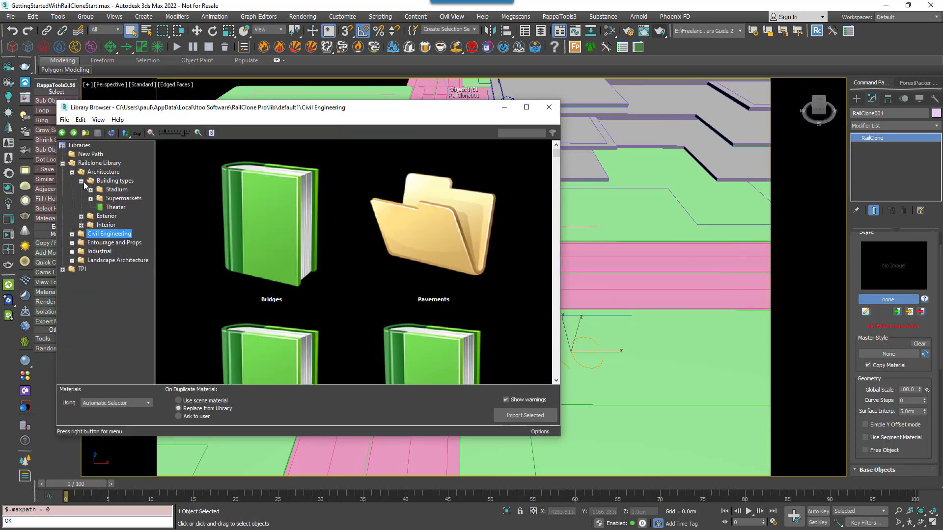
Step: Collapse Building types and browse the Exterior category's Fences, showing the Metal fence styles
left_click(81, 181)
left_click(81, 190)
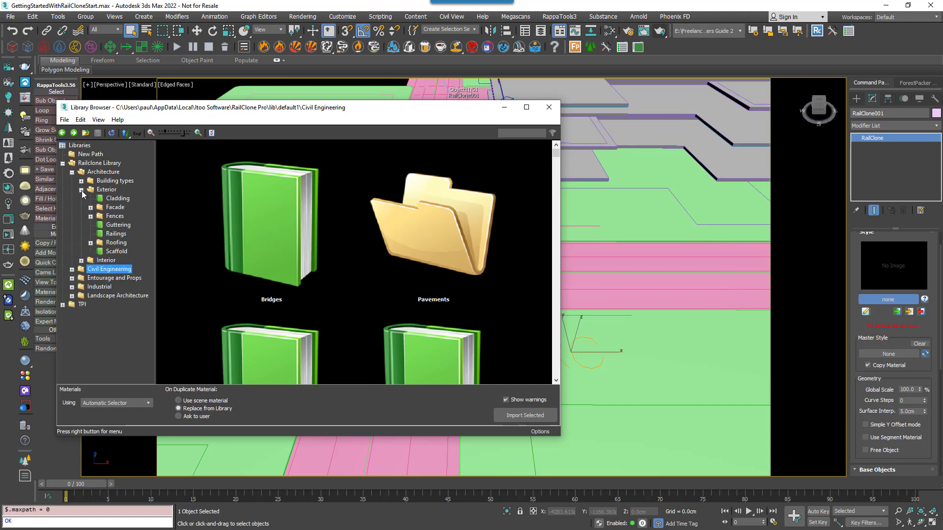
left_click(90, 216)
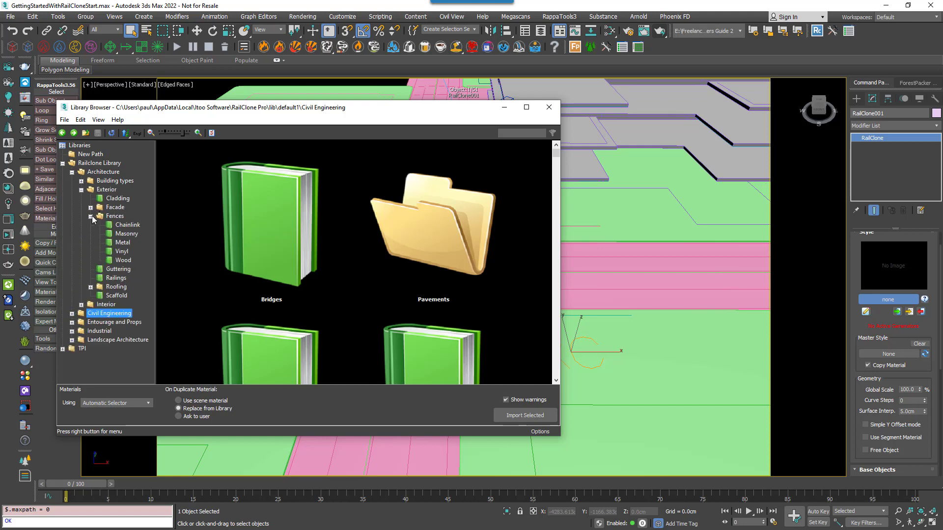
left_click(126, 234)
left_click(123, 242)
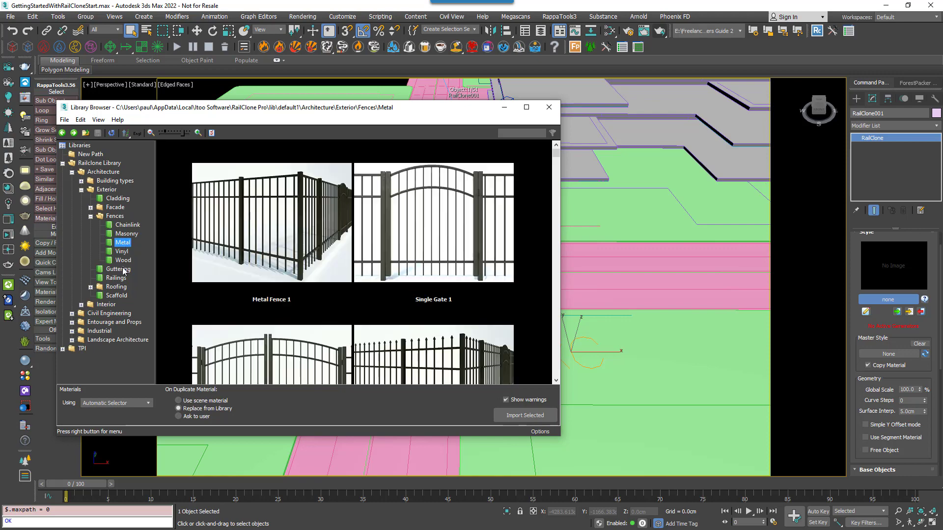
Step: Look through the exterior Guttering and Railings styles in the RailClone library
left_click(118, 269)
scroll(289, 260, "down", 5)
scroll(289, 258, "down", 6)
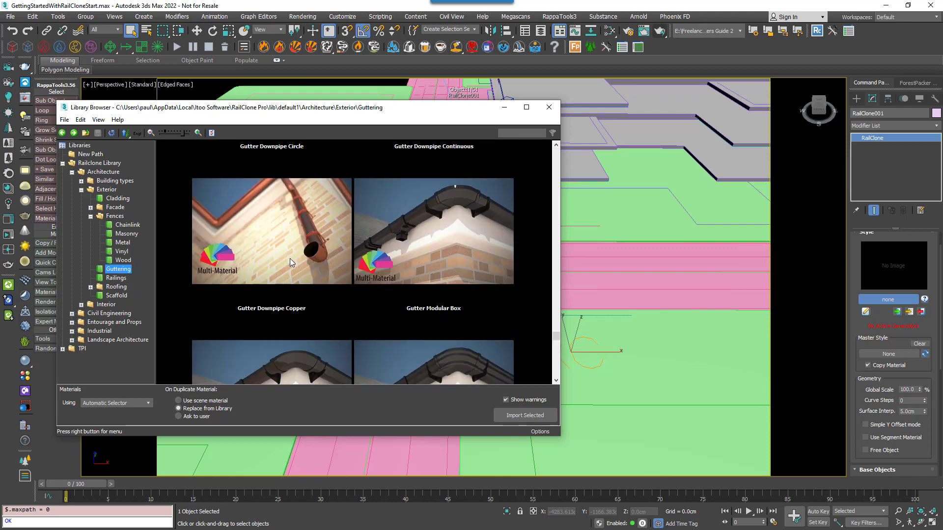
left_click(116, 278)
scroll(122, 287, "down", 6)
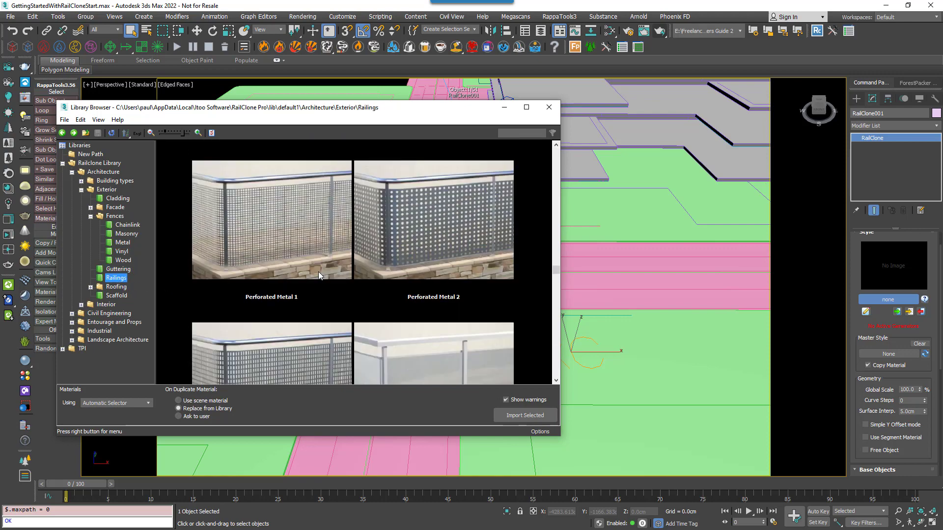
Step: Expand the exterior Roofing category and look through its Hips and Ridge and Tiles styles
left_click(90, 287)
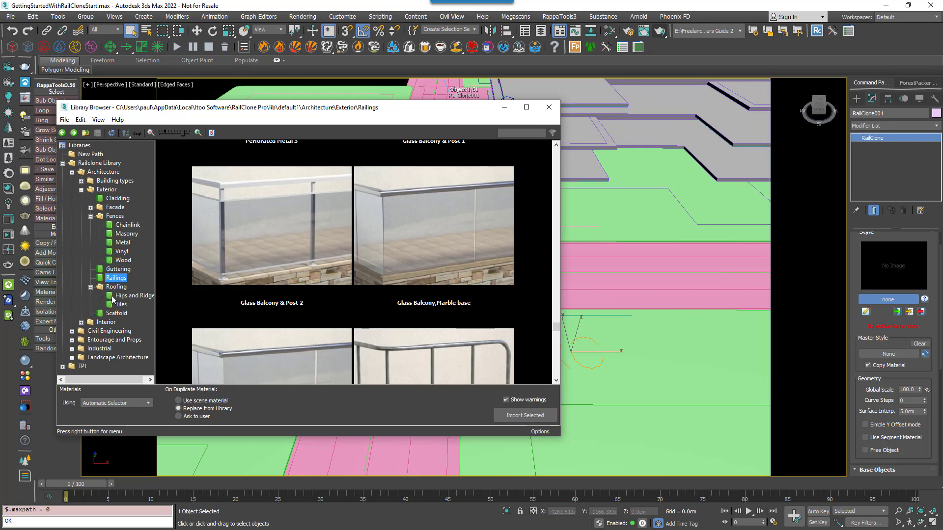
left_click(123, 296)
left_click(120, 305)
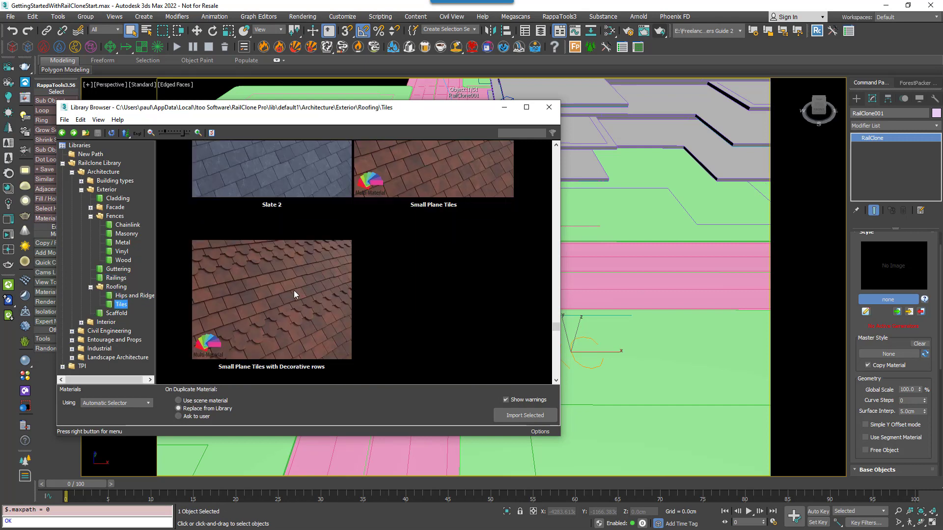
scroll(295, 289, "up", 6)
scroll(296, 291, "down", 3)
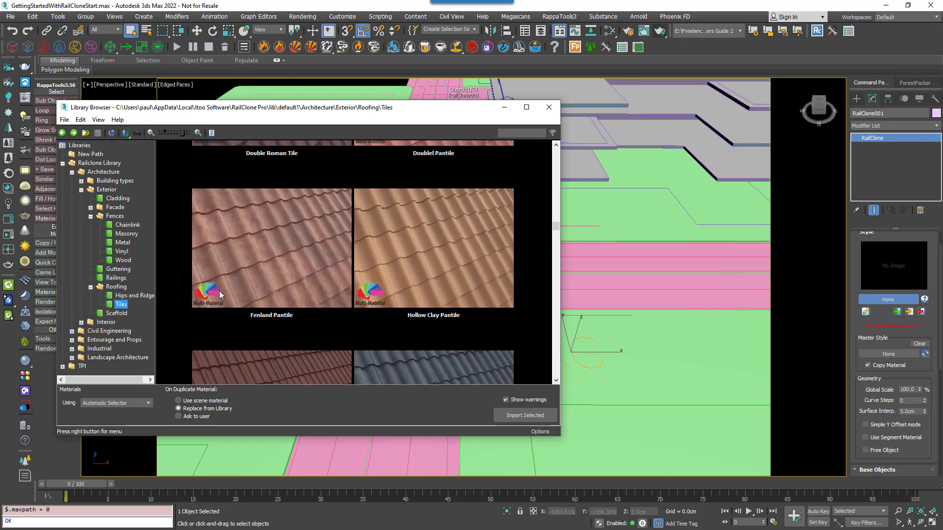
Step: Expand the Interior category and look through its Escalators and Railings styles
left_click(82, 323)
left_click(101, 332)
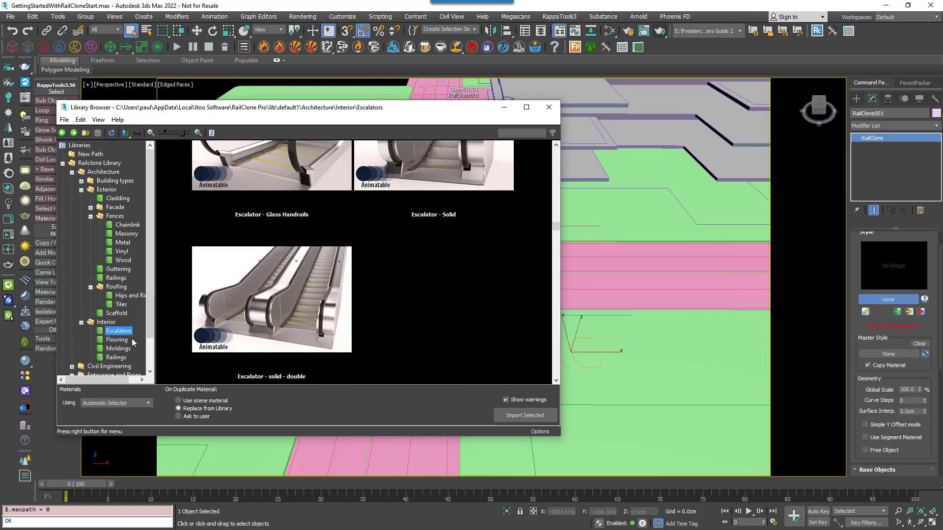
scroll(295, 275, "up", 2)
scroll(119, 320, "down", 1)
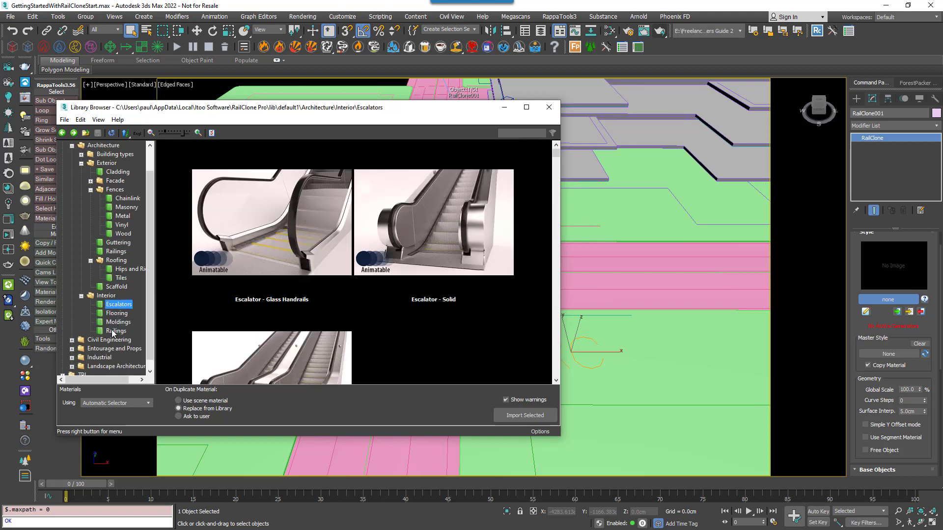
left_click(116, 331)
Step: Expand Civil Engineering and its Pavements category, and look through the Roads styles
left_click(73, 340)
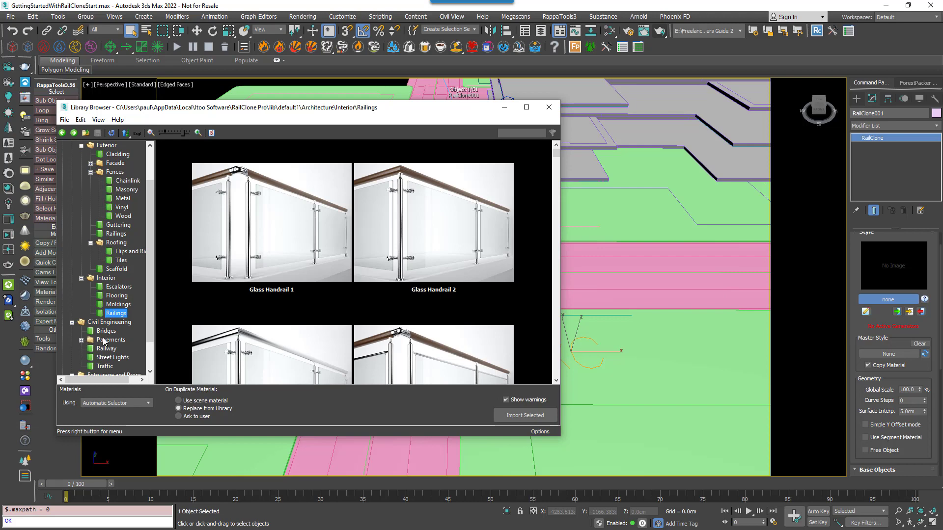
left_click(81, 339)
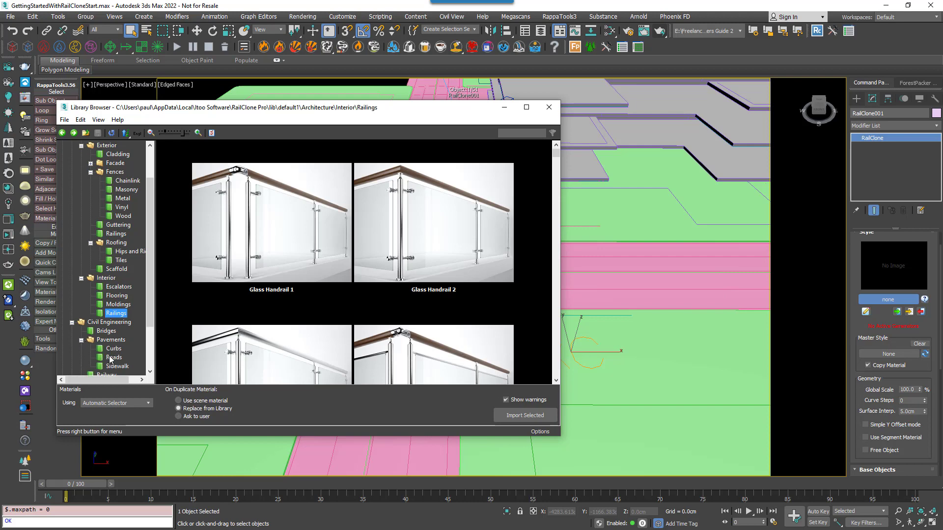
left_click(112, 358)
scroll(266, 297, "down", 3)
scroll(226, 300, "up", 3)
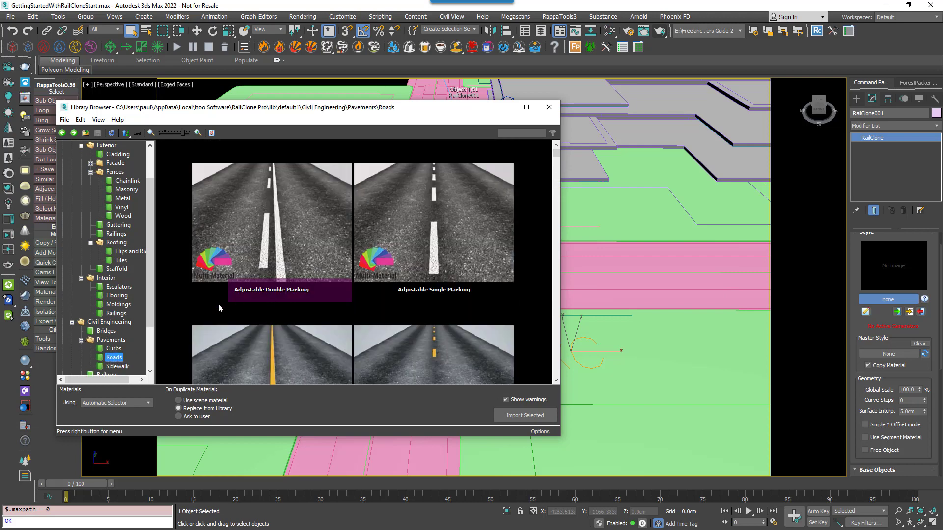
Step: Import the Iron Handrail 1 style from Architecture > Exterior > Railings, keeping the materials on Automatic Selector
left_click(117, 313)
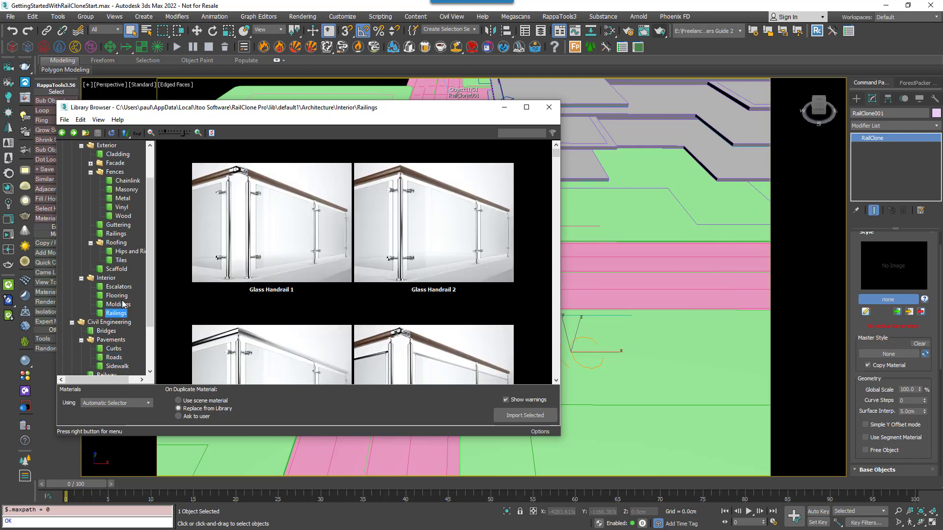
left_click(115, 234)
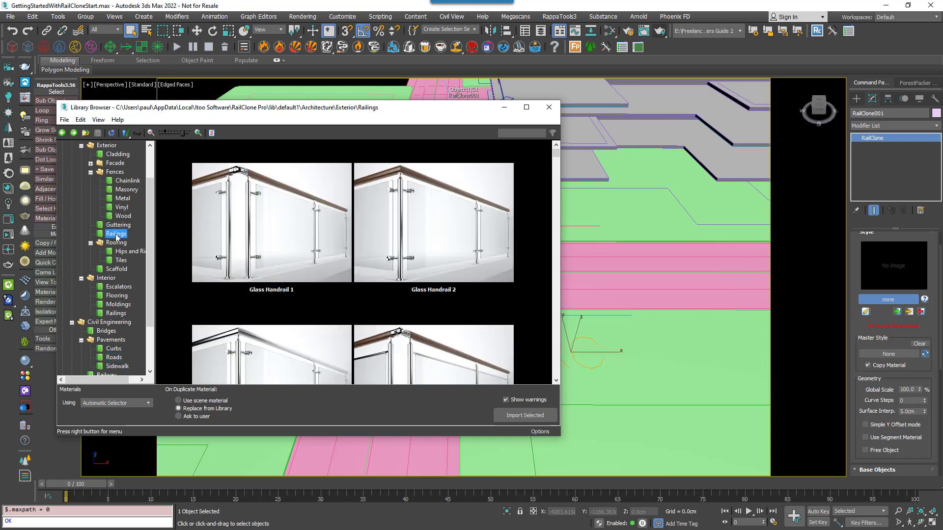
left_click(253, 262)
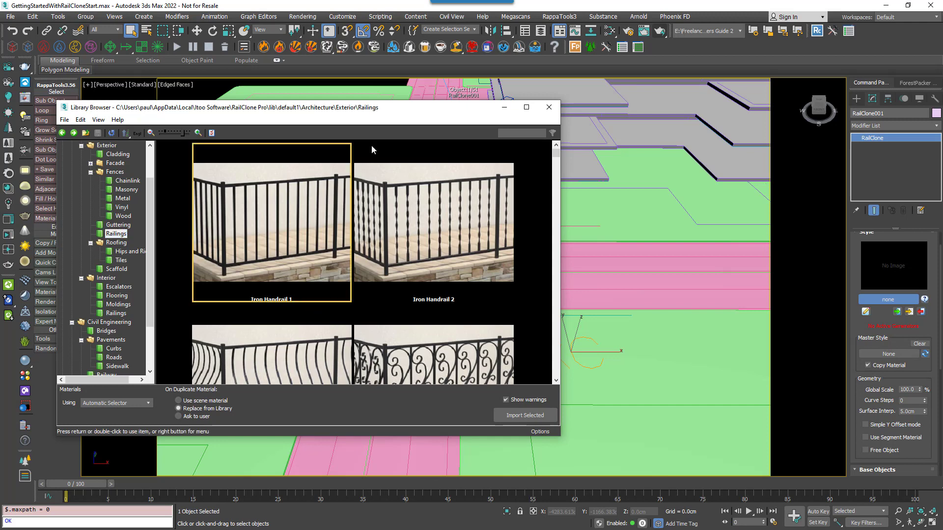
left_click_drag(354, 115, 386, 98)
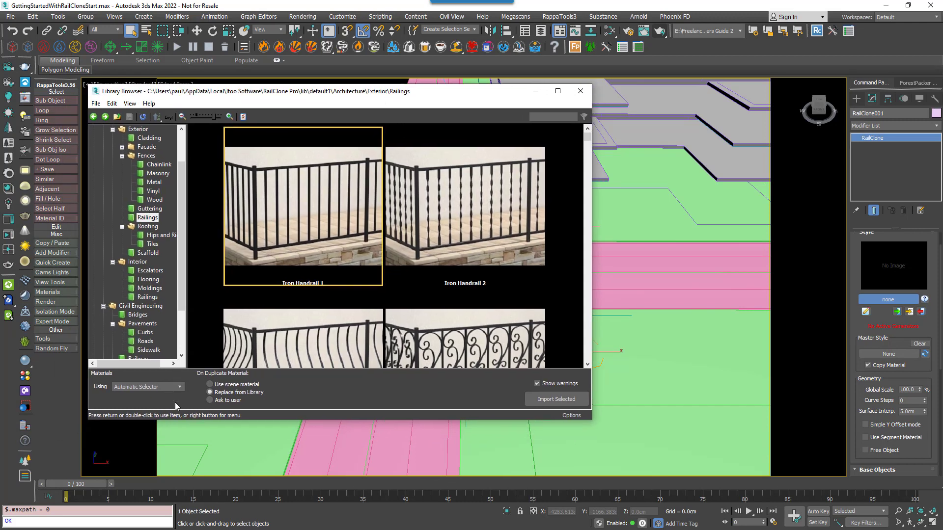
left_click(179, 387)
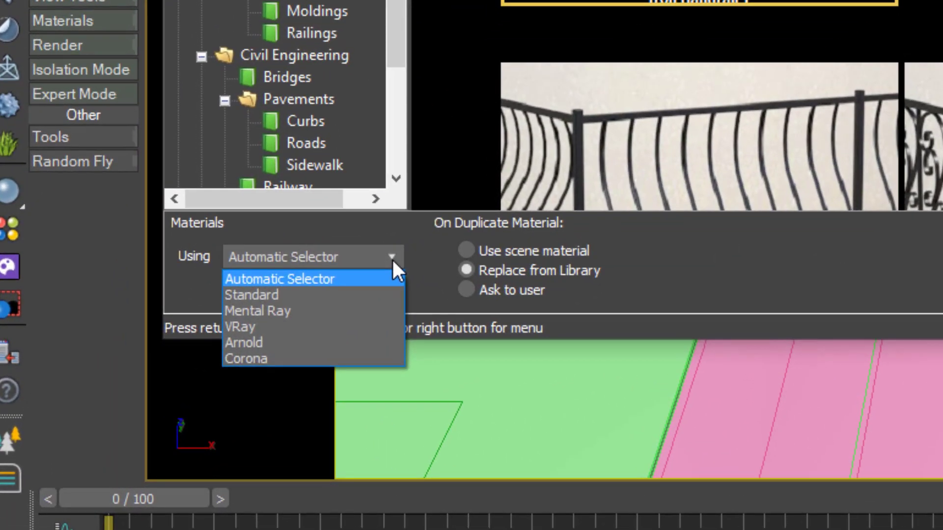
left_click(371, 279)
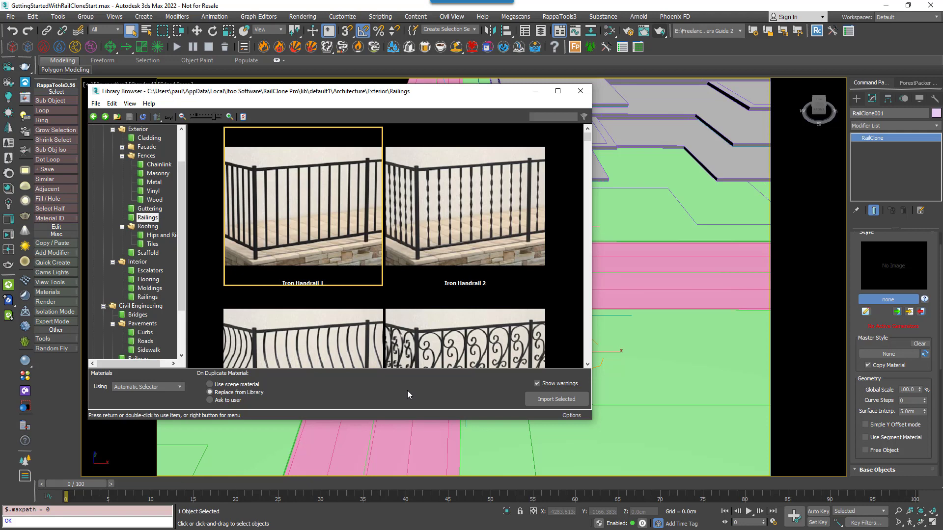
left_click(544, 399)
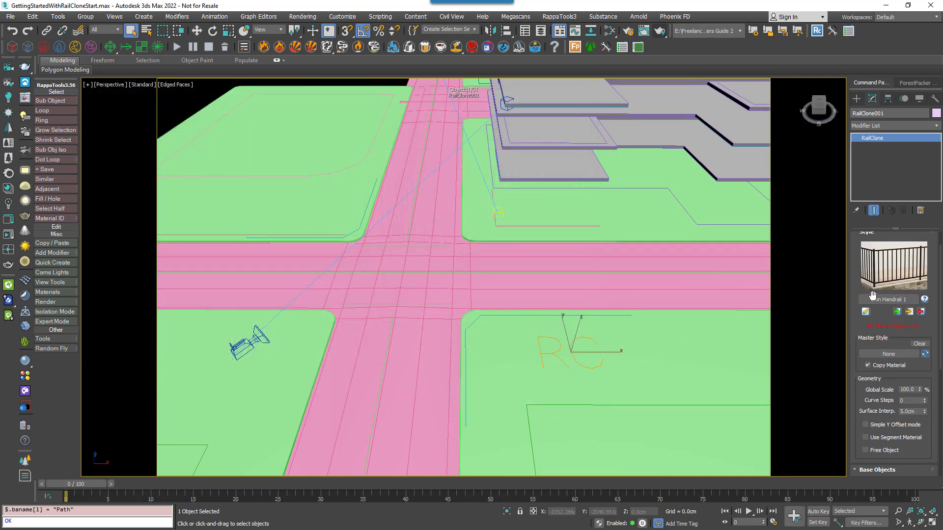
Step: Assign the Line001 spline around the pavement corners to the RailClone style's Path base object
left_click_drag(876, 340, 879, 138)
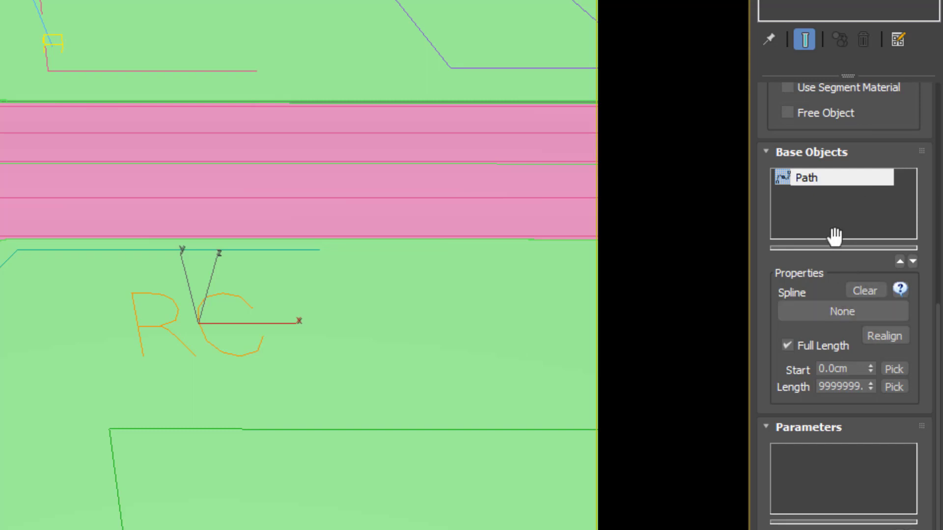
left_click(830, 180)
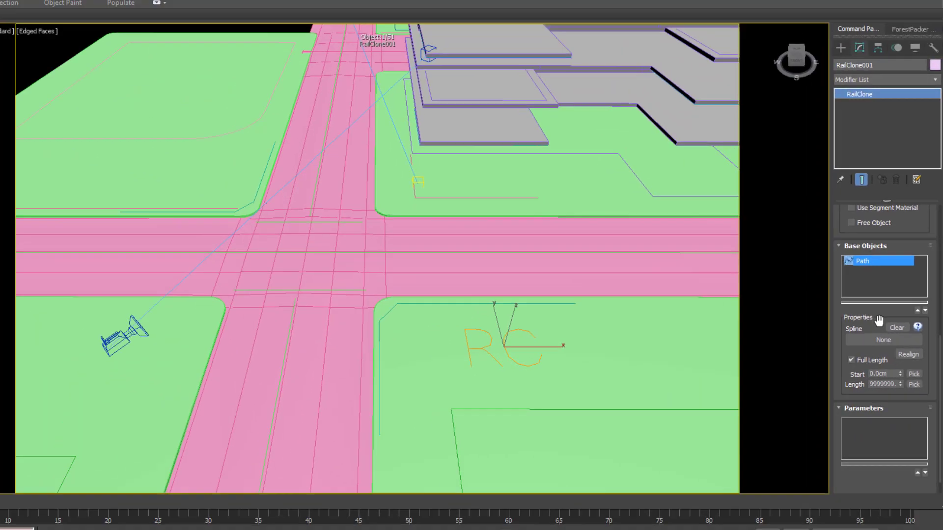
left_click(888, 347)
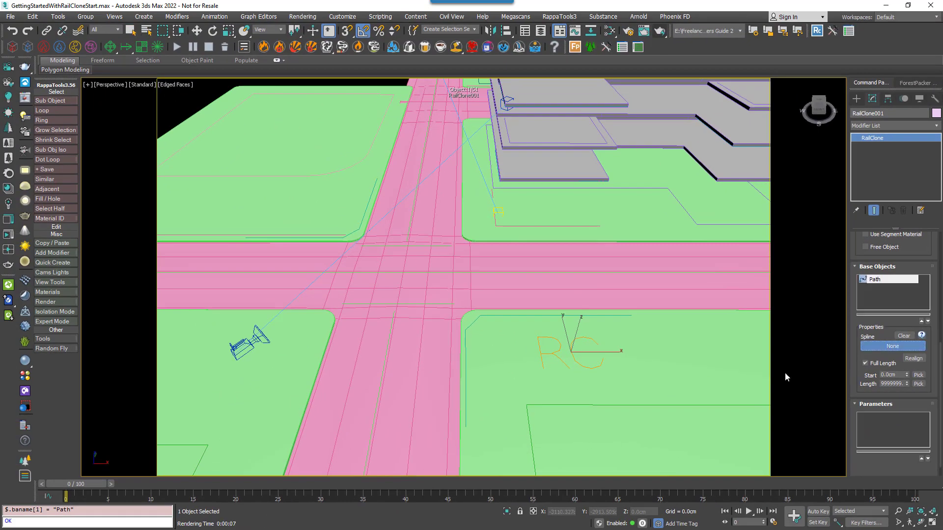
left_click(478, 322)
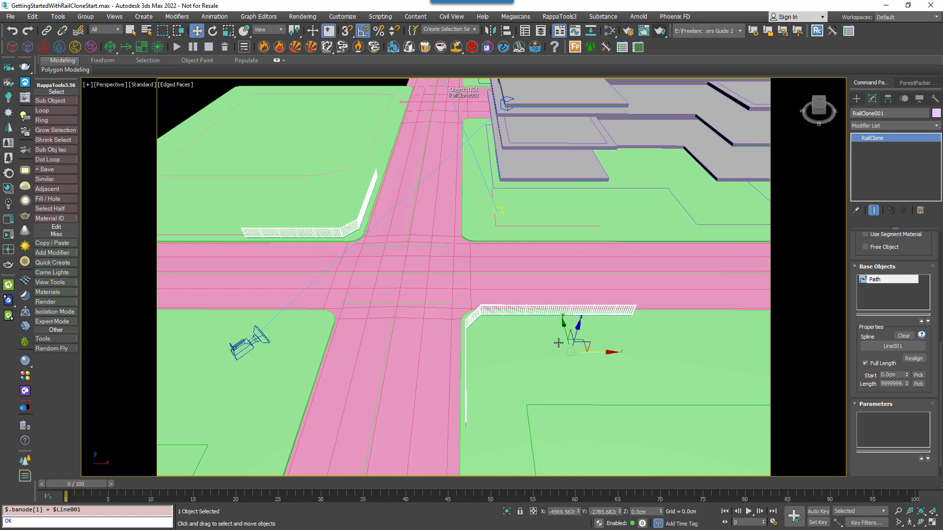
Step: Shorten the railing beside the RailClone icon by moving Line001's end vertex along X towards the pavement corner
right_click(524, 317)
left_click(486, 310)
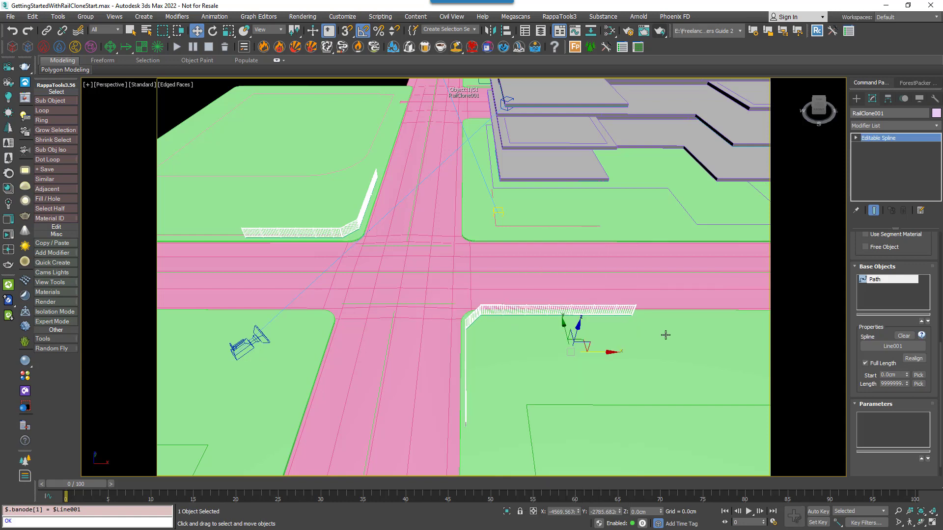
key("1")
left_click(632, 315)
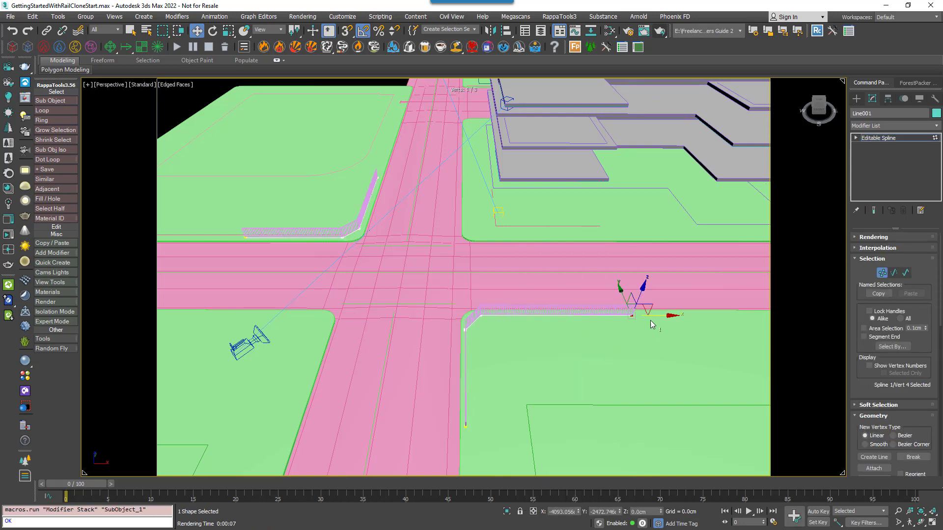
left_click_drag(661, 316, 587, 319)
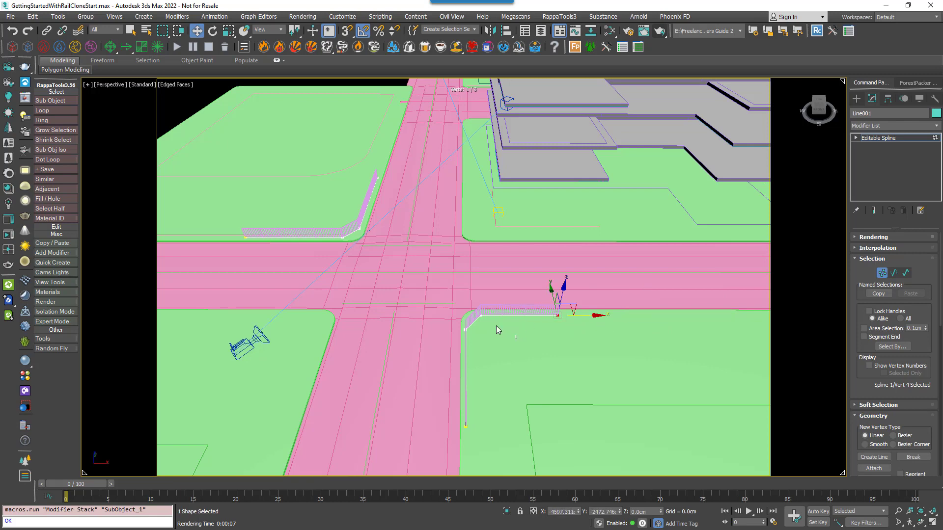
Step: Try the Smooth vertex type on Line001's third vertex at the pavement corner, undo it, and leave vertex editing
scroll(495, 327, "up", 3)
left_click(462, 301)
right_click(466, 300)
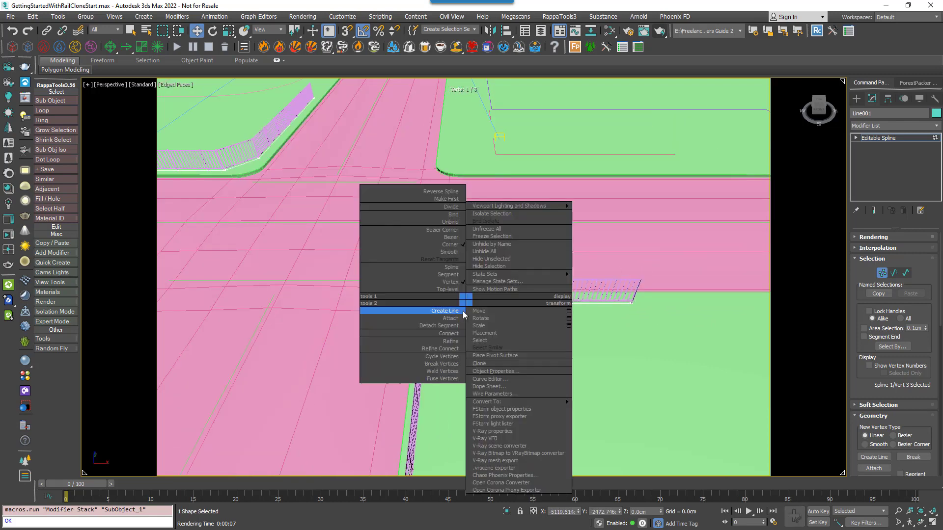
left_click(450, 252)
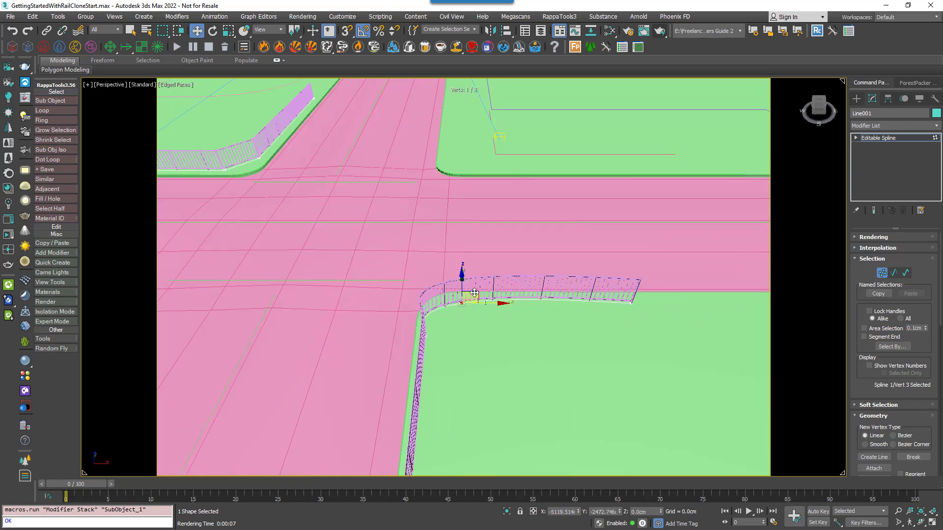
mouse_move(490, 269)
left_mouse_down()
mouse_move(516, 265)
mouse_move(485, 292)
mouse_move(502, 257)
left_mouse_up()
key("ctrl+z")
key("ctrl+z")
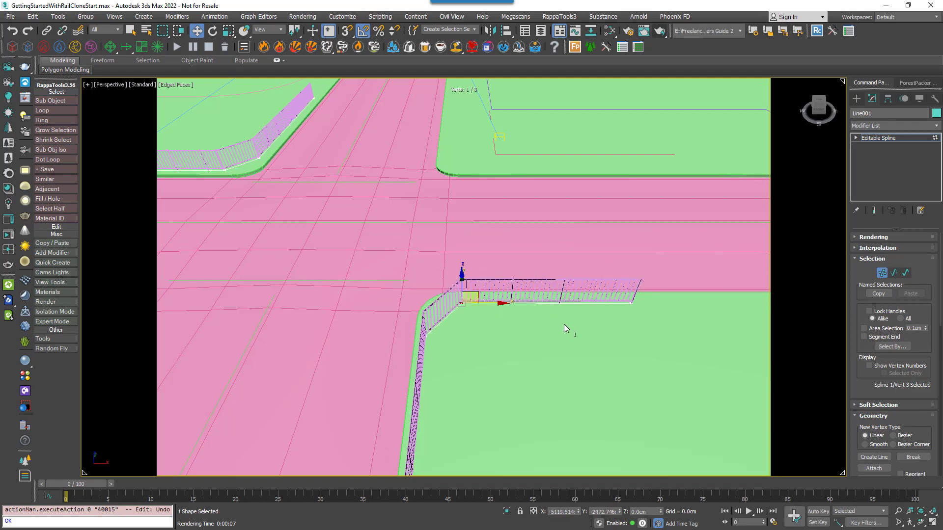
left_click(881, 272)
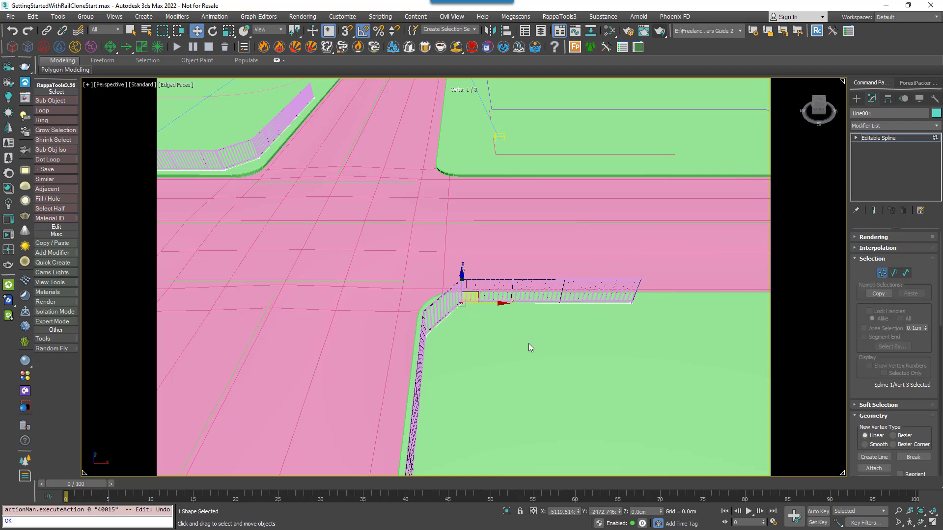
Step: Create a second RailClone Pro object in front of the building's lowest floor slab, with an icon size of about 146
scroll(528, 344, "down", 5)
middle_click_drag(530, 326, 543, 362)
scroll(542, 361, "up", 2)
scroll(547, 206, "up", 5)
middle_click_drag(510, 189, 469, 309)
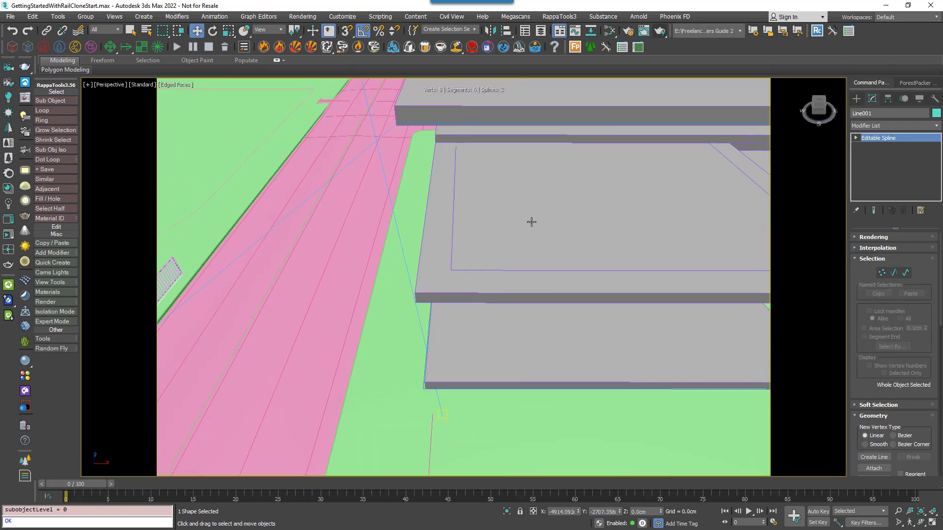
scroll(531, 222, "down", 3)
middle_click_drag(533, 224, 472, 261)
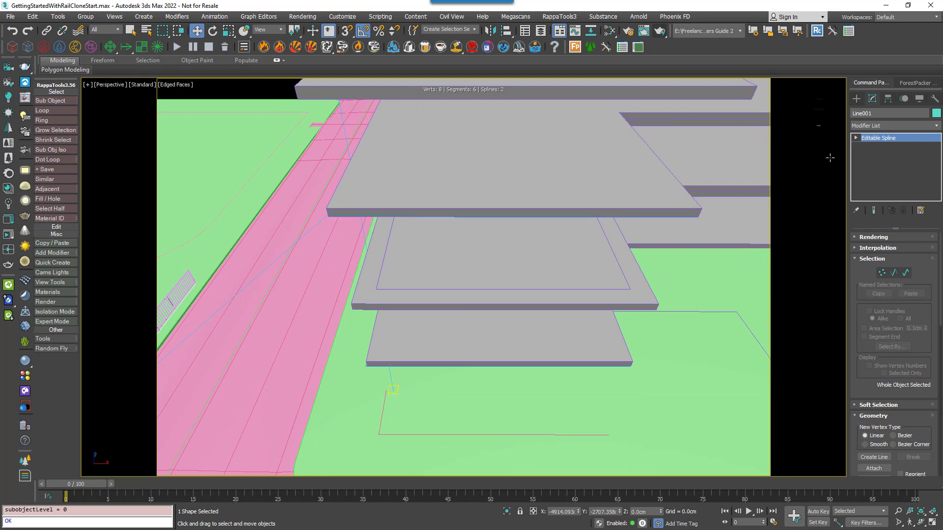
left_click(856, 99)
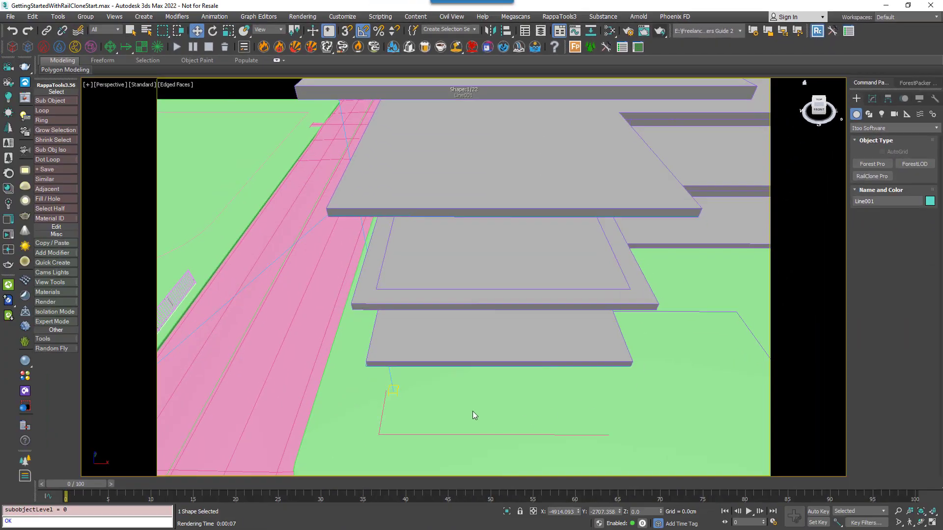
left_click_drag(472, 411, 508, 425)
Step: Import the Glass Handrail 3 style from Architecture > Interior > Railings into the new RailClone object
left_click(872, 98)
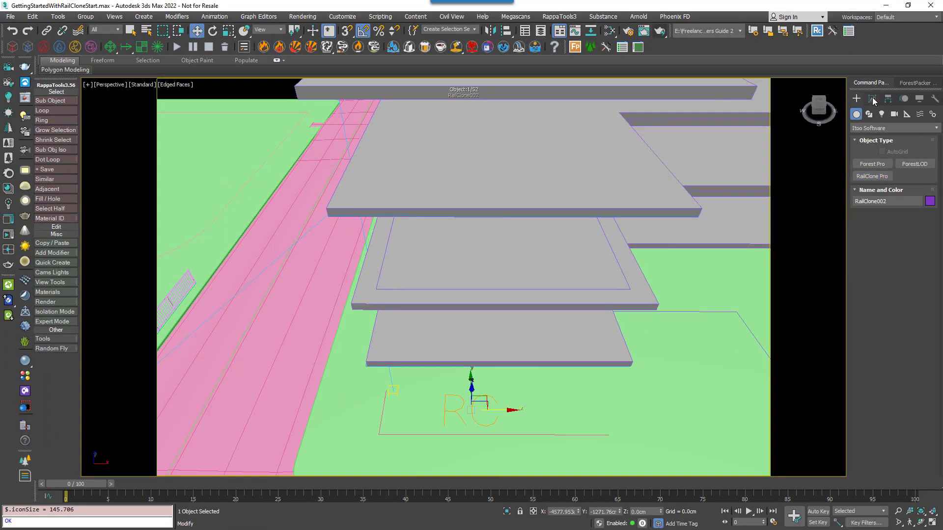
scroll(889, 282, "up", 5)
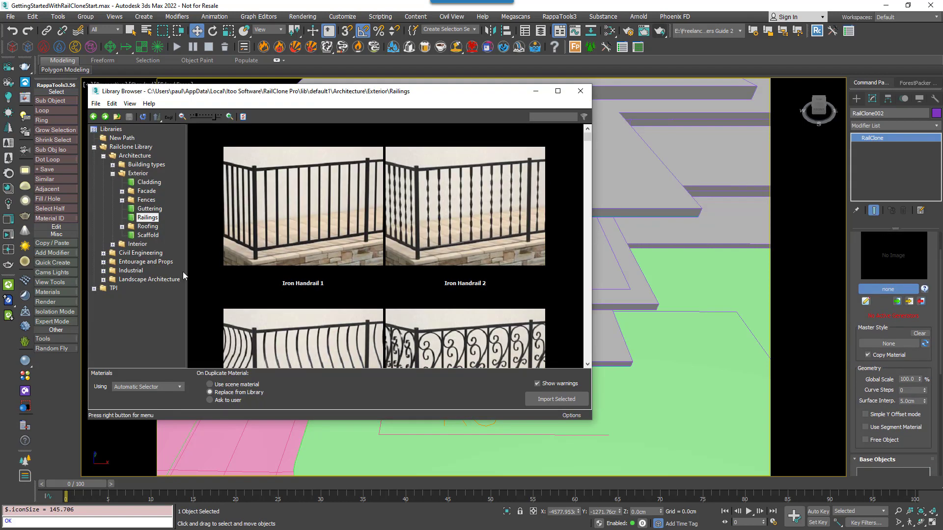
left_click(113, 245)
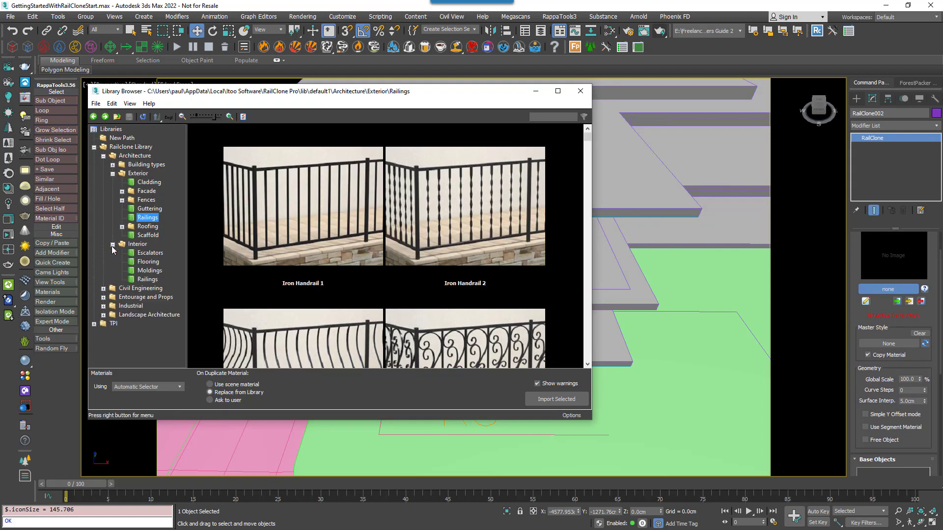
left_click(149, 280)
scroll(346, 298, "down", 1)
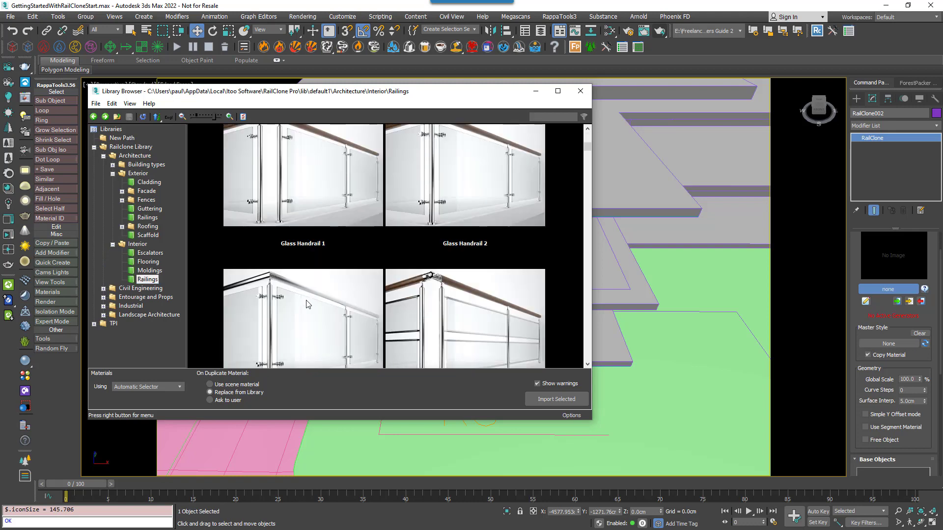
left_click(319, 324)
left_click(556, 398)
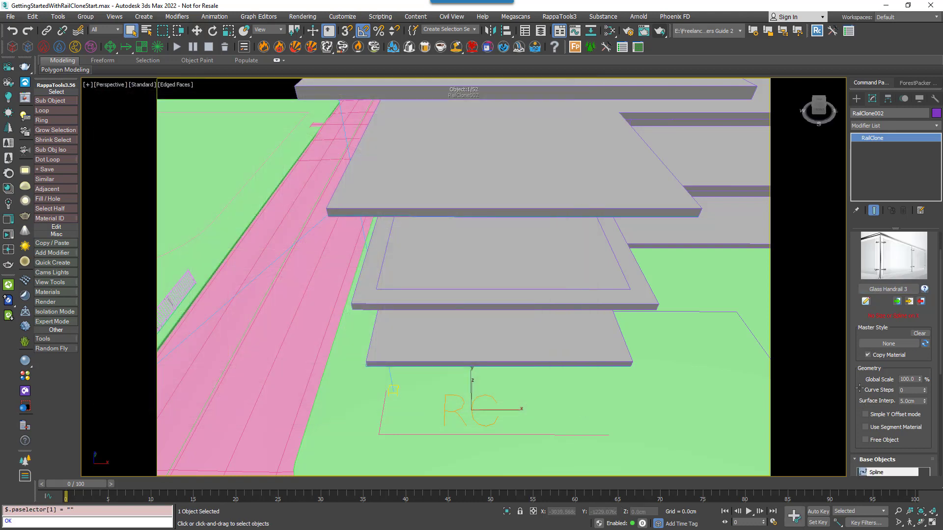
Step: Assign the Balcony Spline around the floor slabs to the glass handrail style's Spline base object
scroll(858, 388, "down", 5)
left_click(869, 267)
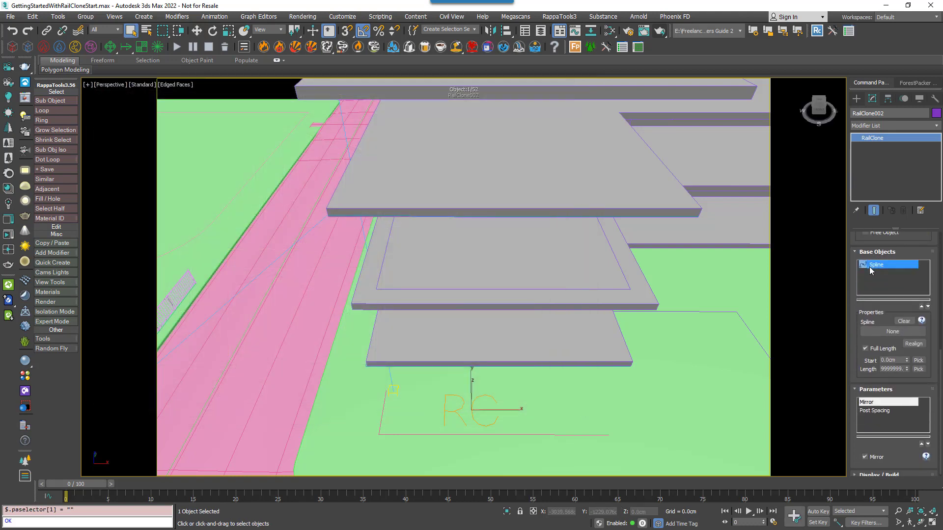
left_click(892, 333)
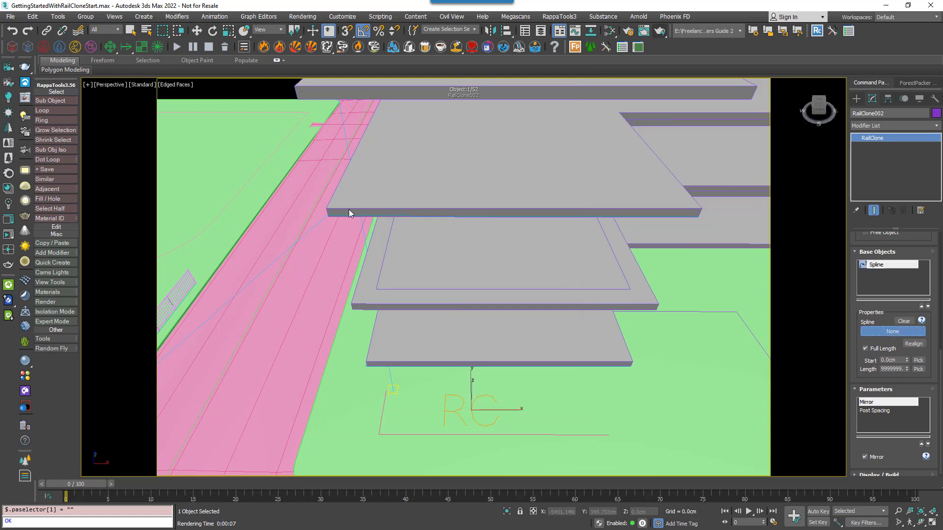
left_click(367, 305)
middle_click_drag(452, 326, 380, 326, "alt")
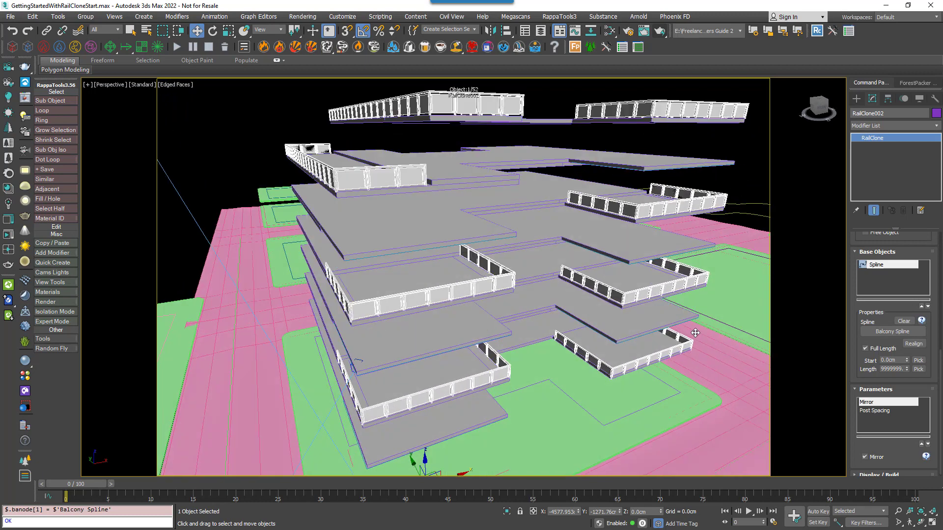
Step: Set the balcony railing's viewport display mode to Boxes and inspect a railing corner up close
left_click(864, 252)
left_click(867, 386)
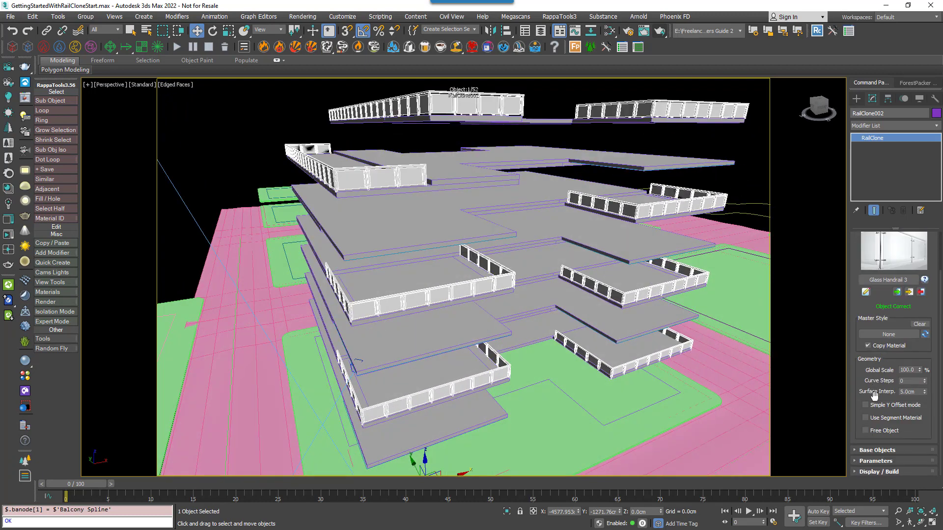
left_click(867, 472)
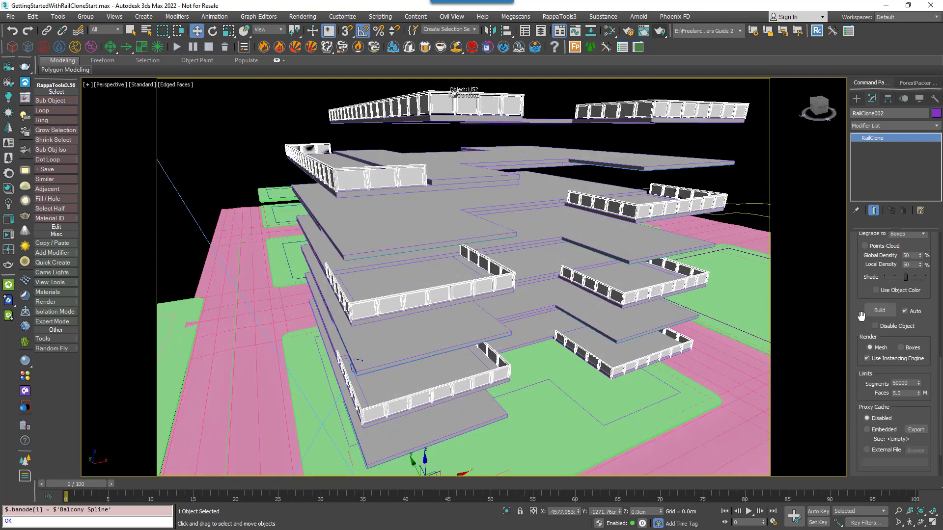
left_click_drag(859, 304, 858, 376)
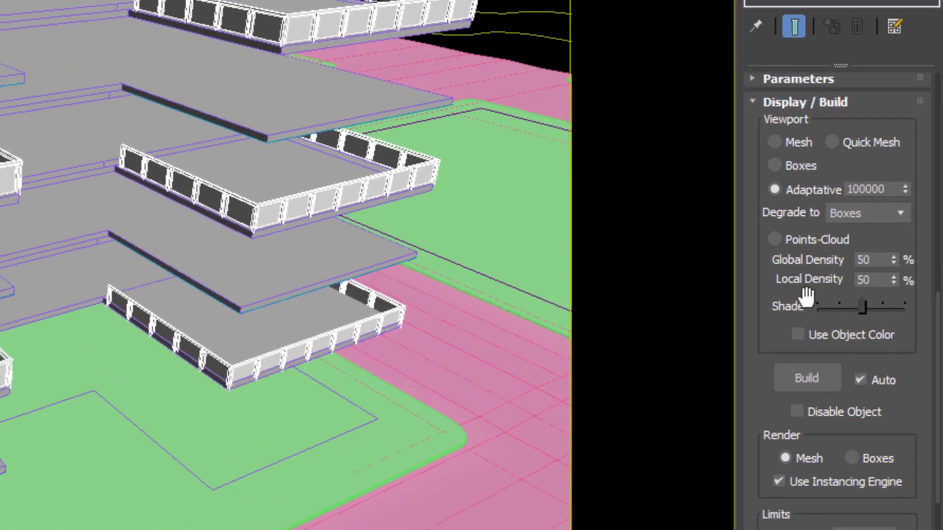
scroll(285, 265, "up", 5)
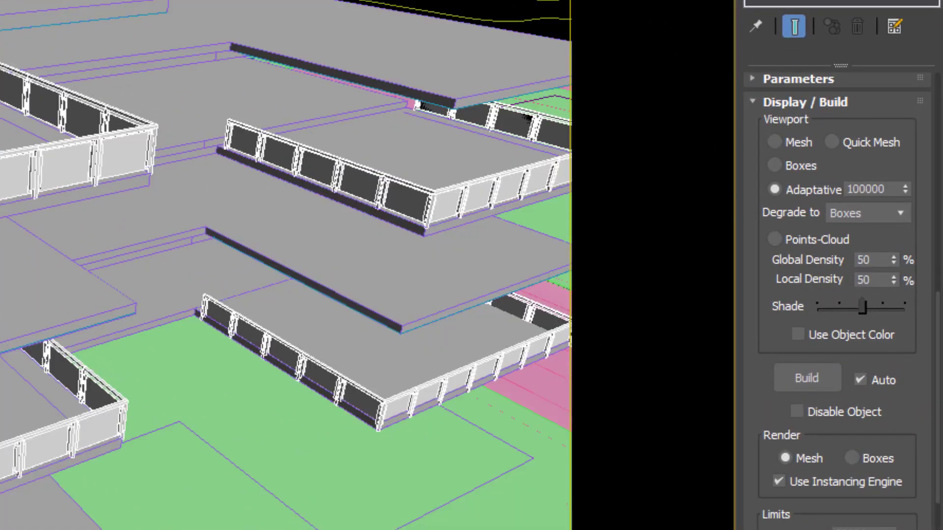
middle_click_drag(422, 279, 454, 263)
scroll(454, 262, "up", 4)
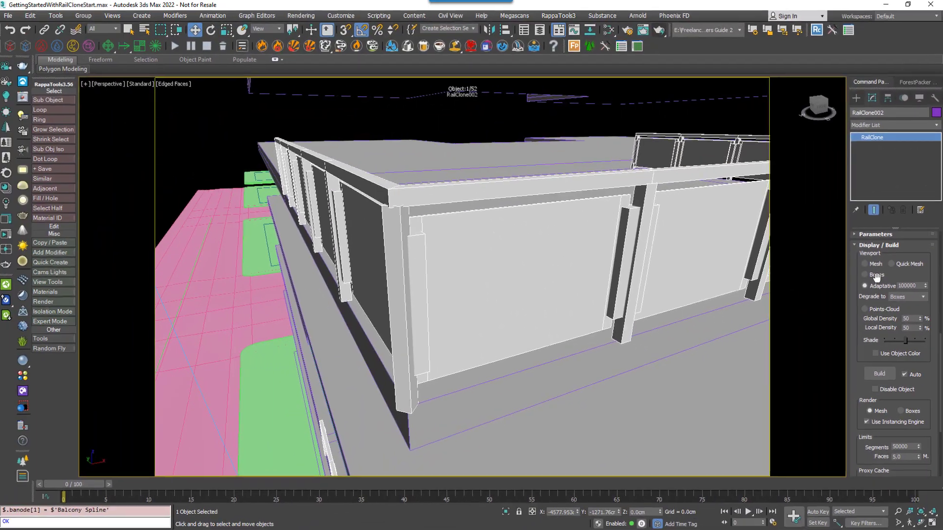
left_click(876, 275)
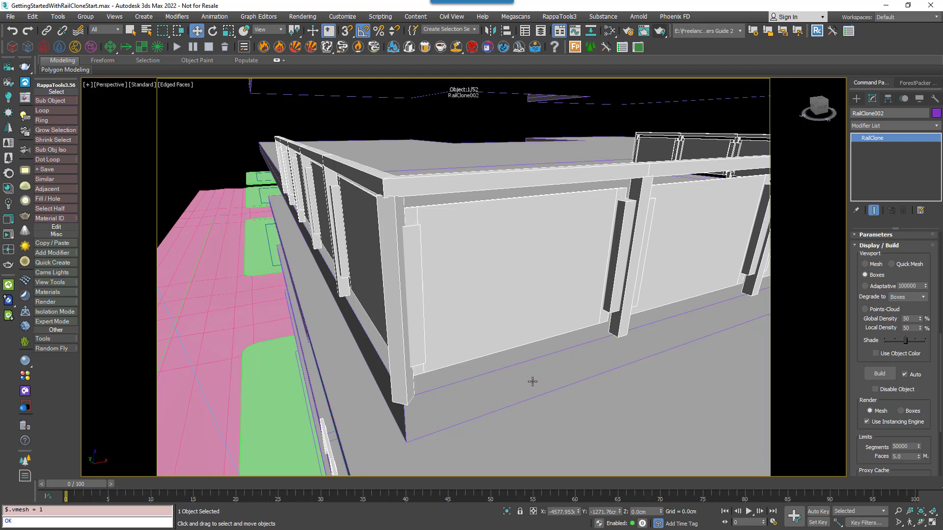
middle_click_drag(532, 381, 489, 398, "alt")
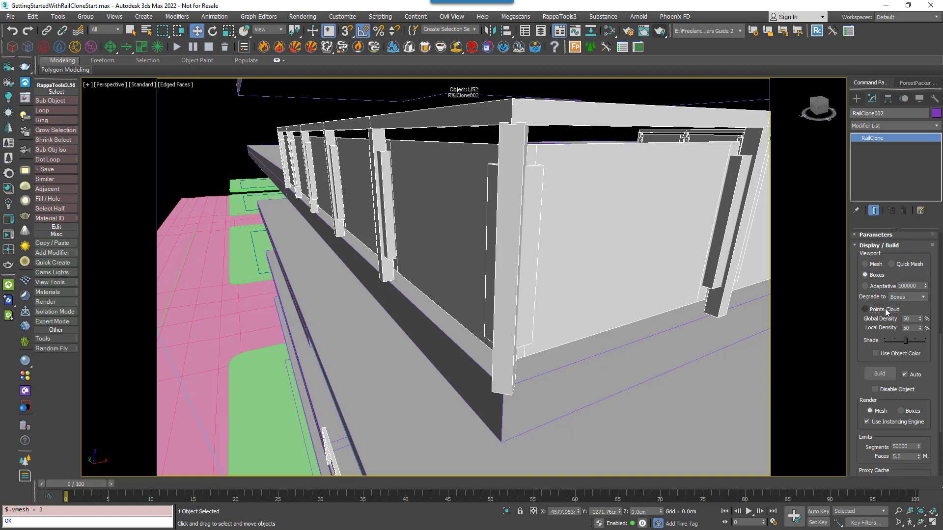
Step: Try the Points-Cloud and Quick Mesh viewport display modes on the balcony railing
left_click(865, 309)
middle_click_drag(630, 256, 599, 264, "alt")
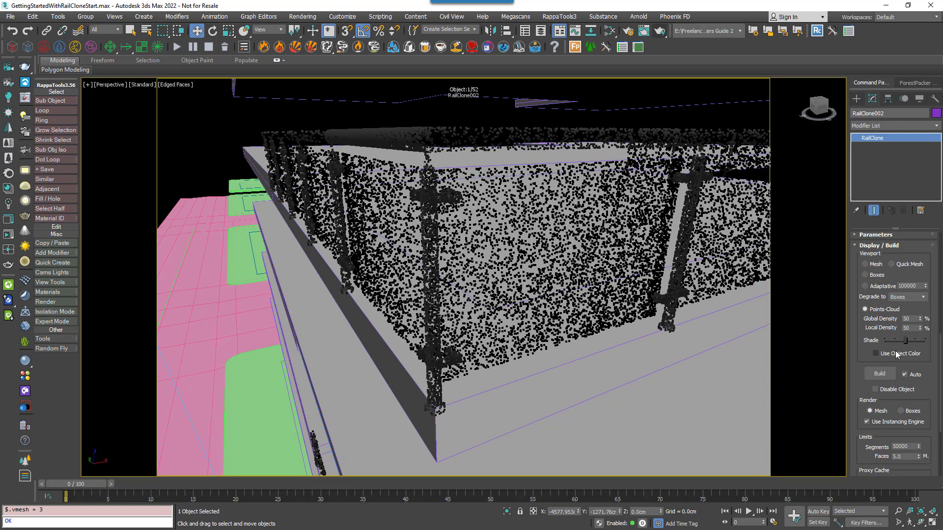
left_click(892, 264)
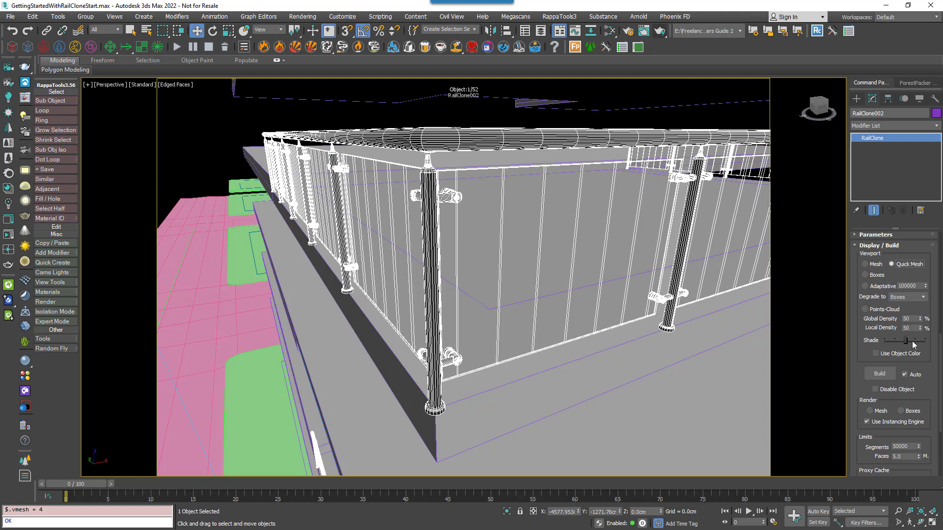
left_click_drag(908, 277, 917, 340)
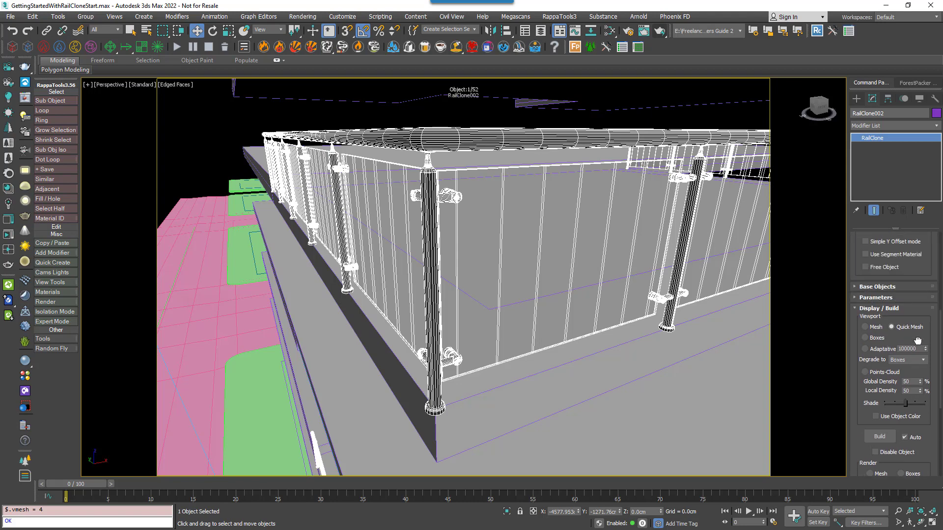
Step: Turn off the glass handrail's Mirror parameter and set its viewport display mode to Boxes
left_click(882, 298)
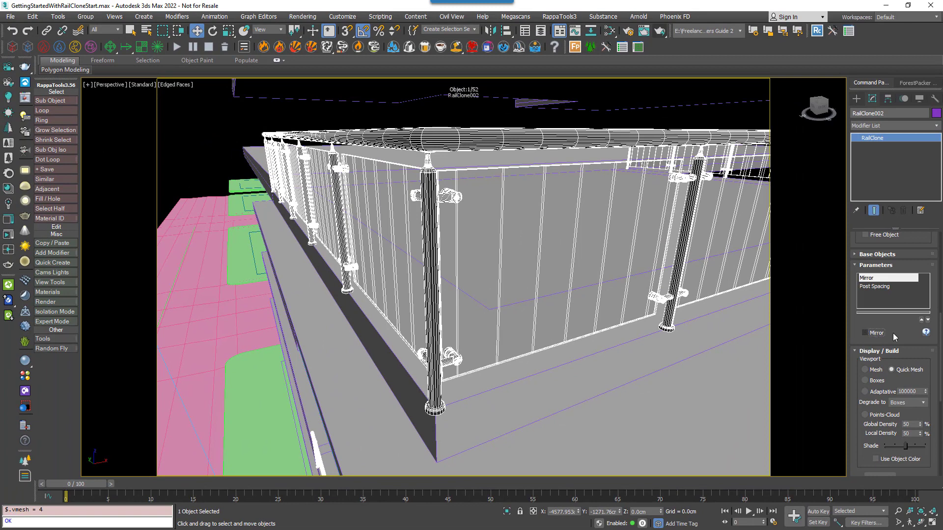
left_click(895, 337)
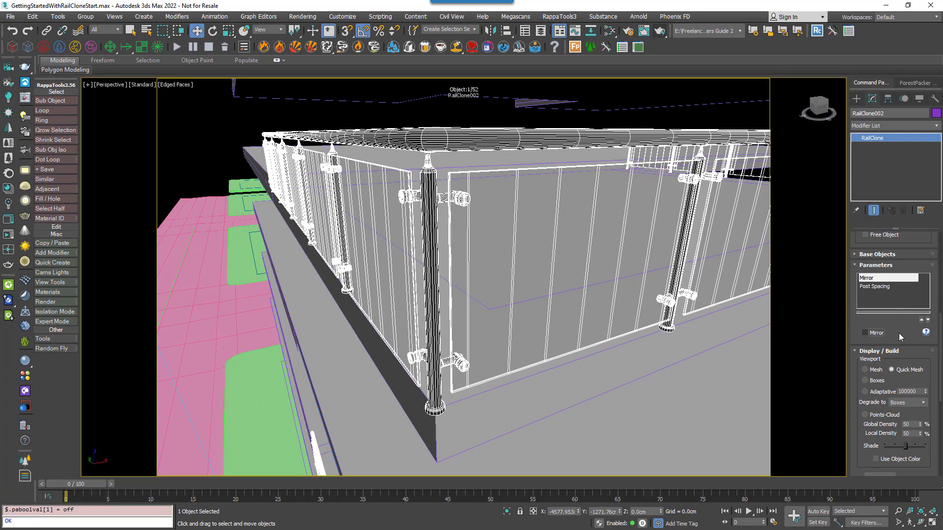
left_click(877, 381)
Step: Set the glass handrail's Post Spacing parameter to 150.304 cm
left_click(883, 287)
mouse_move(908, 333)
left_mouse_down()
mouse_move(909, 347)
mouse_move(905, 298)
mouse_move(909, 325)
left_mouse_up()
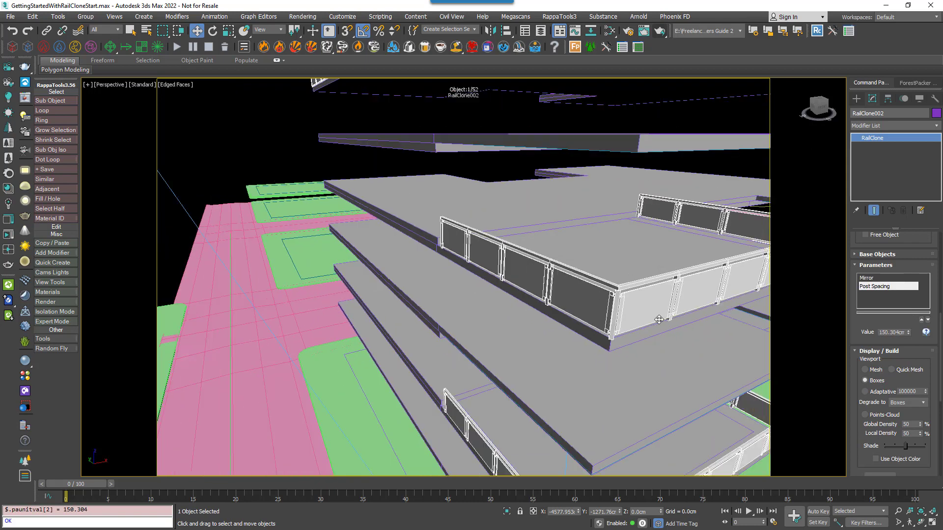
Step: Create a third RailClone Pro object beside the iron railing on the pavement corner, with an icon size of about 313
scroll(519, 271, "down", 5)
scroll(518, 271, "down", 8)
middle_click_drag(553, 277, 524, 249)
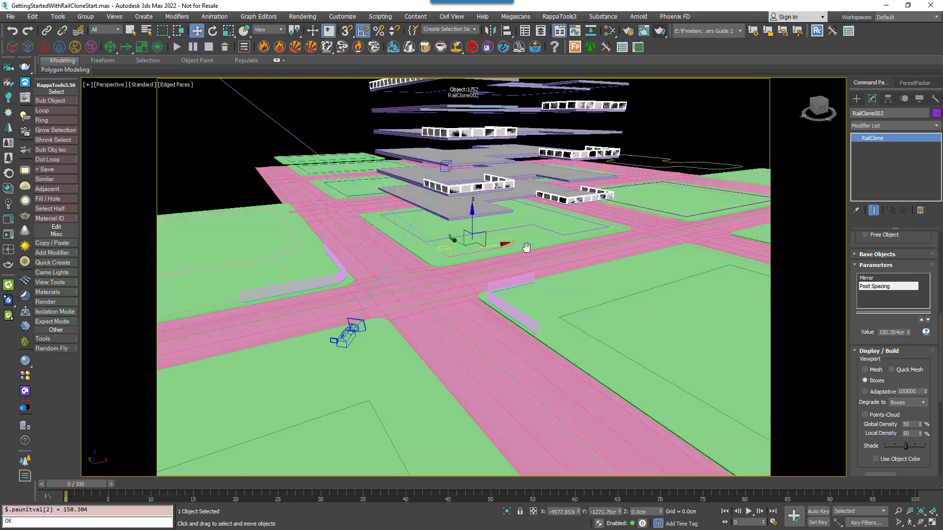
scroll(524, 249, "up", 3)
scroll(491, 335, "up", 2)
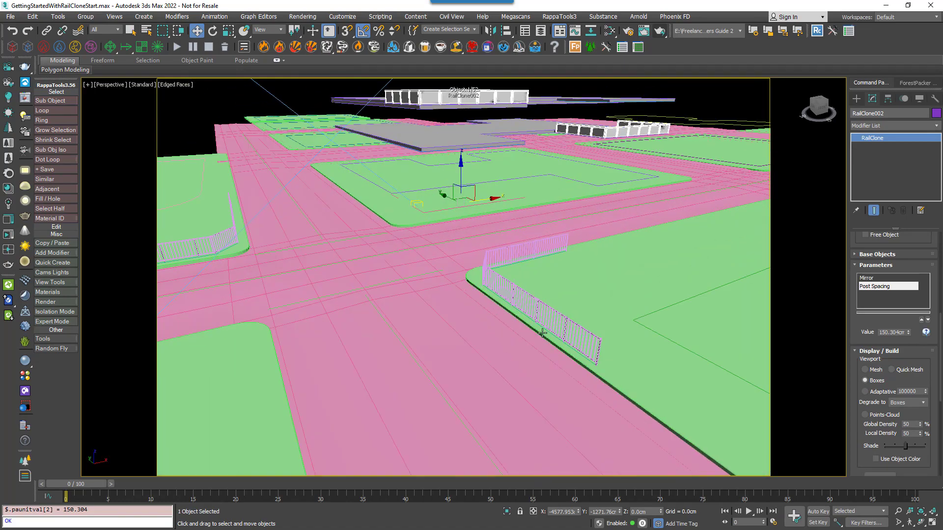
scroll(542, 333, "down", 3)
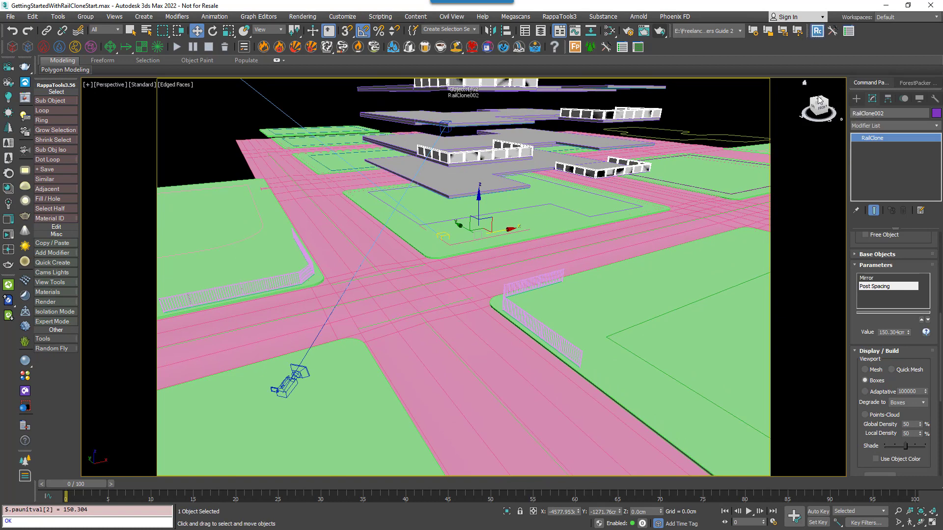
left_click_drag(588, 303, 624, 317)
right_click(626, 317)
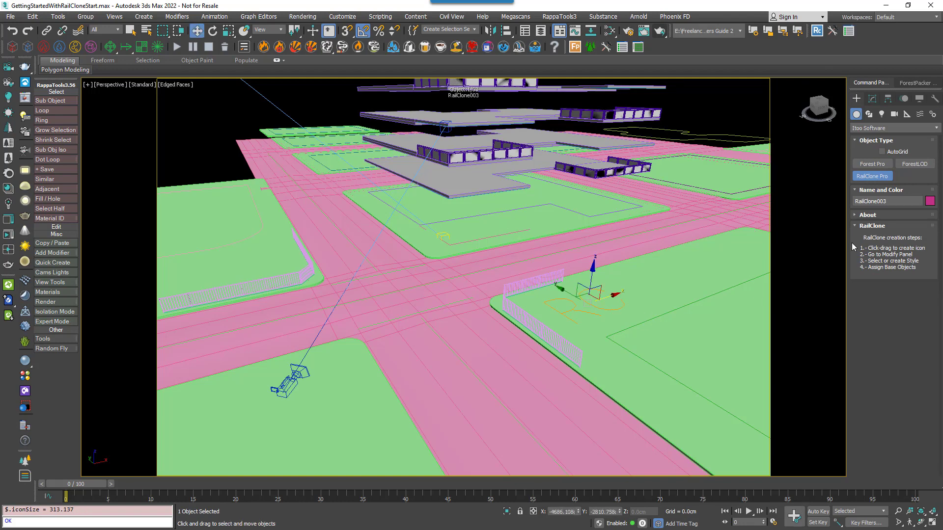
Step: Import the Concrete Curb style from Civil Engineering > Pavements > Curbs into the new RailClone object
left_click(872, 100)
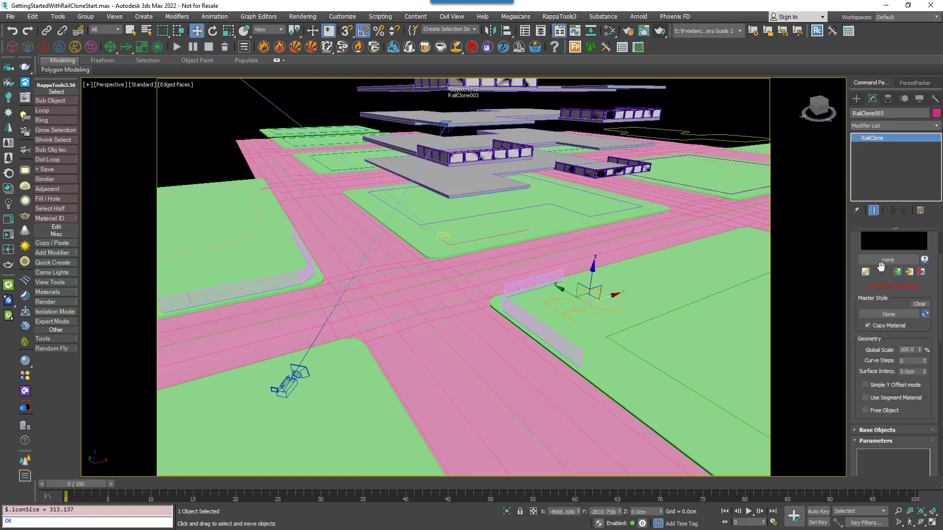
left_click(888, 259)
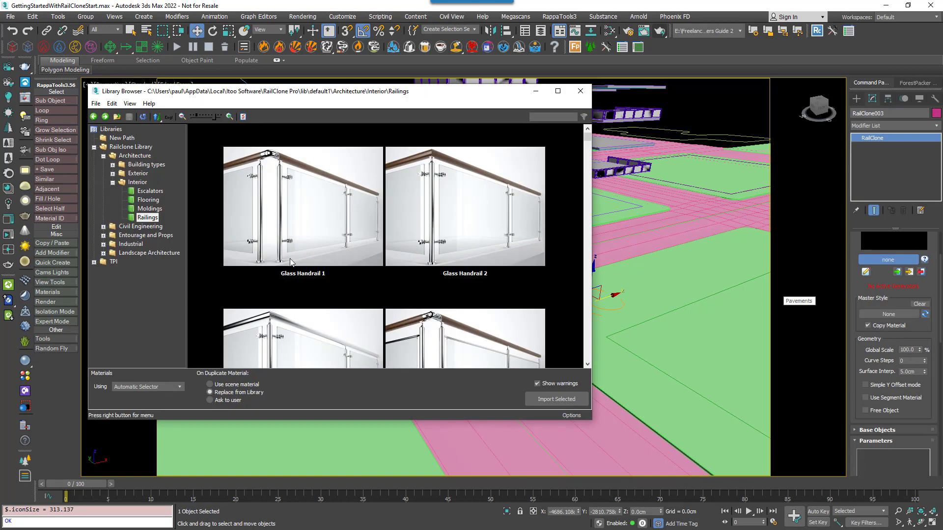
left_click(103, 227)
left_click(113, 244)
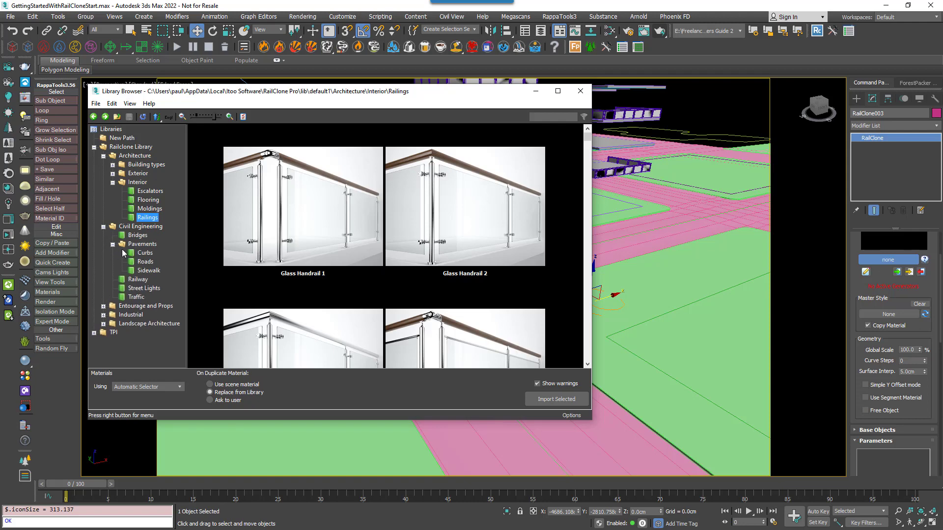
left_click(145, 253)
scroll(485, 285, "down", 2)
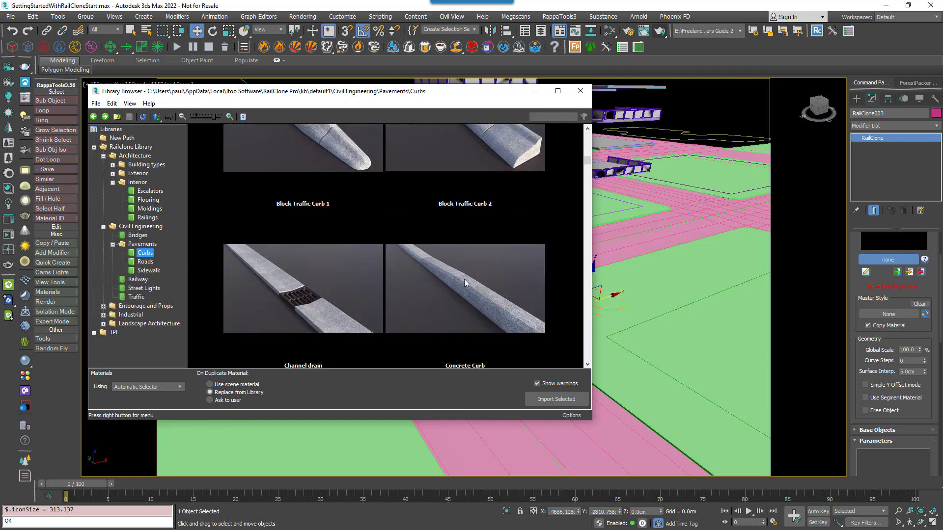
left_click(464, 279)
left_click(582, 396)
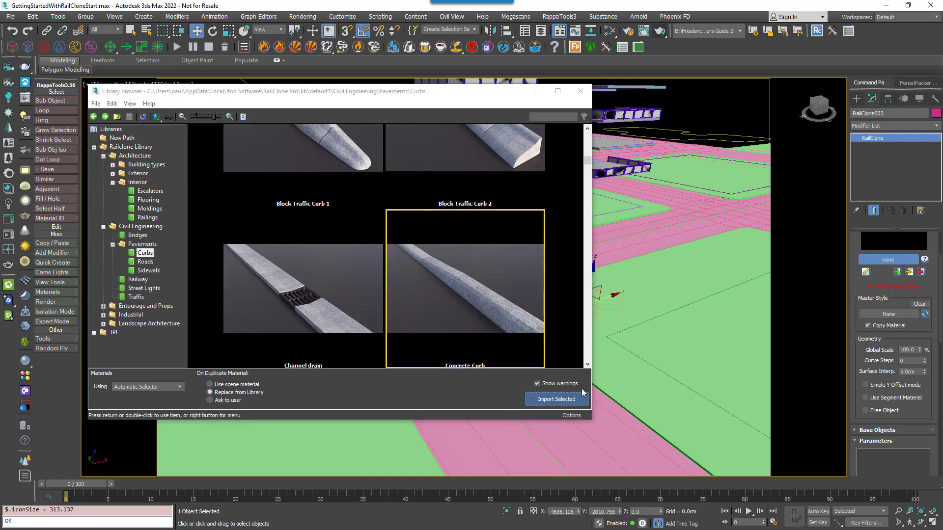
Step: Assign the Kerb Spline from the scene to the concrete curb's Path base object
scroll(880, 289, "down", 5)
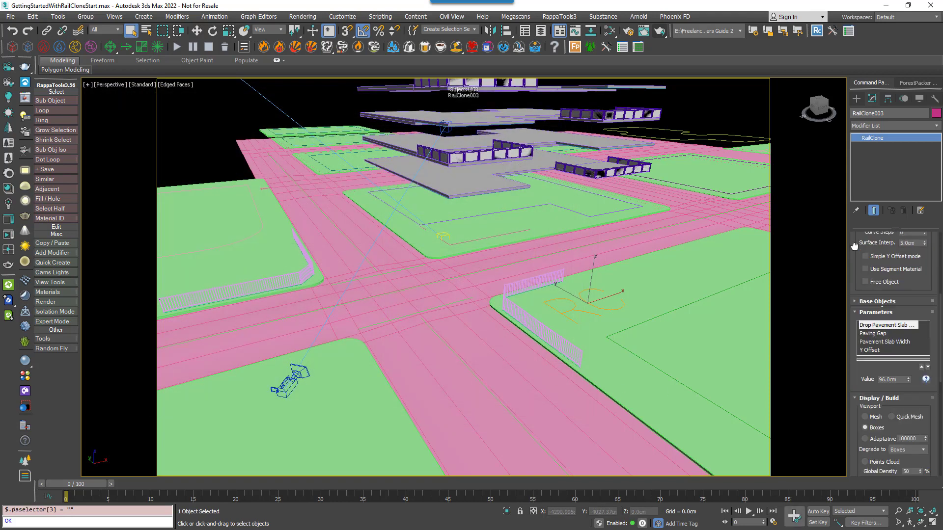
left_click(880, 288)
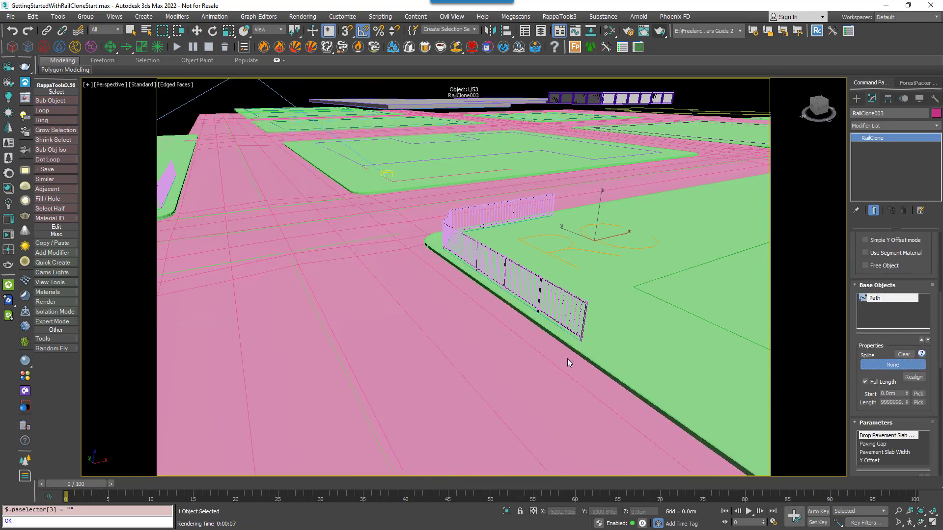
scroll(567, 358, "up", 5)
left_click(550, 350)
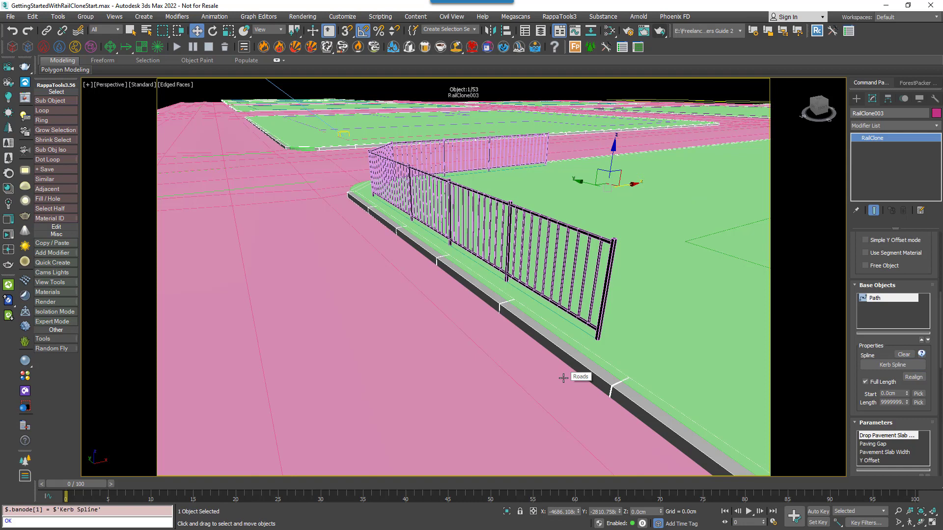
Step: Set the concrete curb's Y Offset parameter to -10 cm and its viewport display mode to Quick Mesh
scroll(623, 346, "up", 2)
scroll(630, 345, "down", 1)
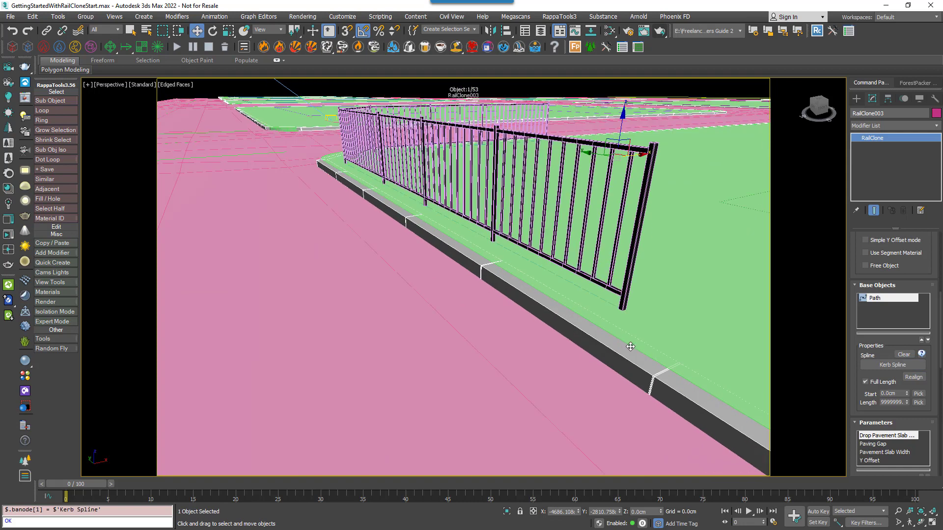
left_click_drag(855, 393, 861, 268)
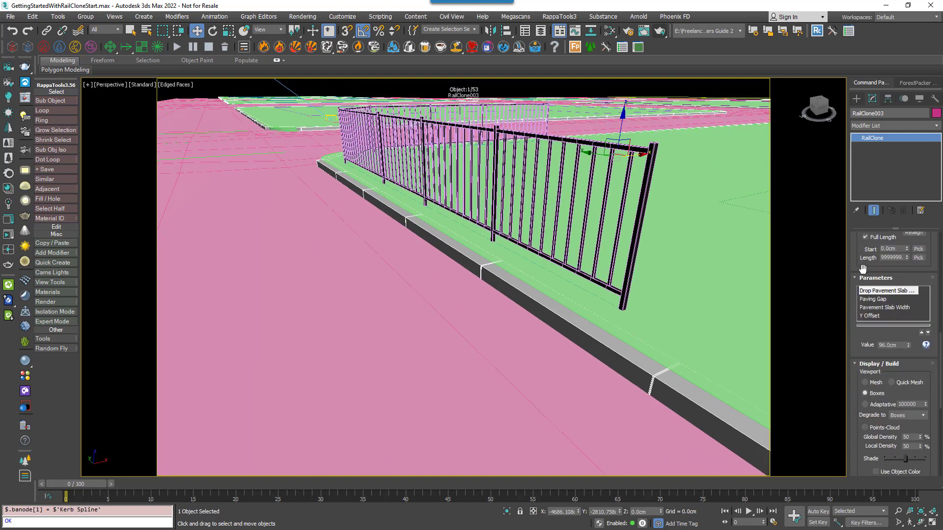
left_click(874, 316)
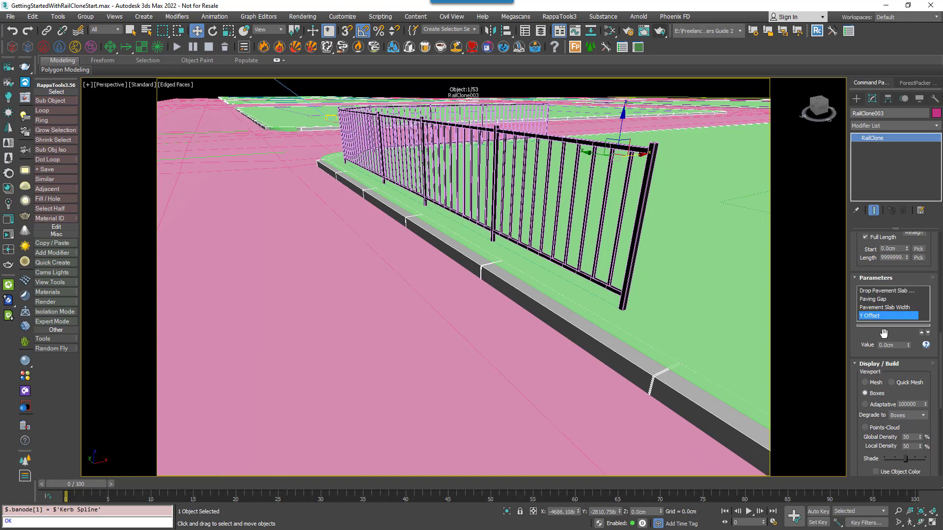
double_click(899, 345)
type("-10")
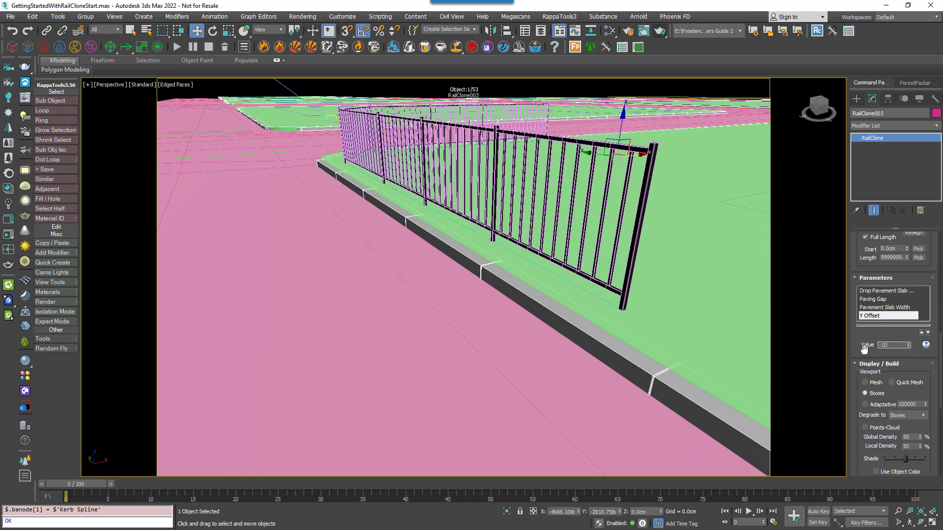
key("Return")
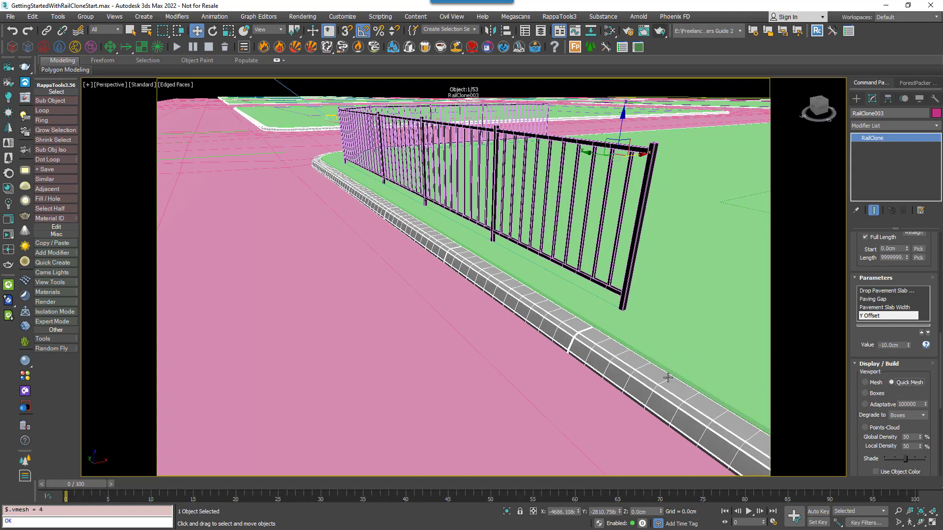
Step: Switch the viewport from perspective to the CAM camera view to review the railings and curbs
scroll(519, 335, "down", 10)
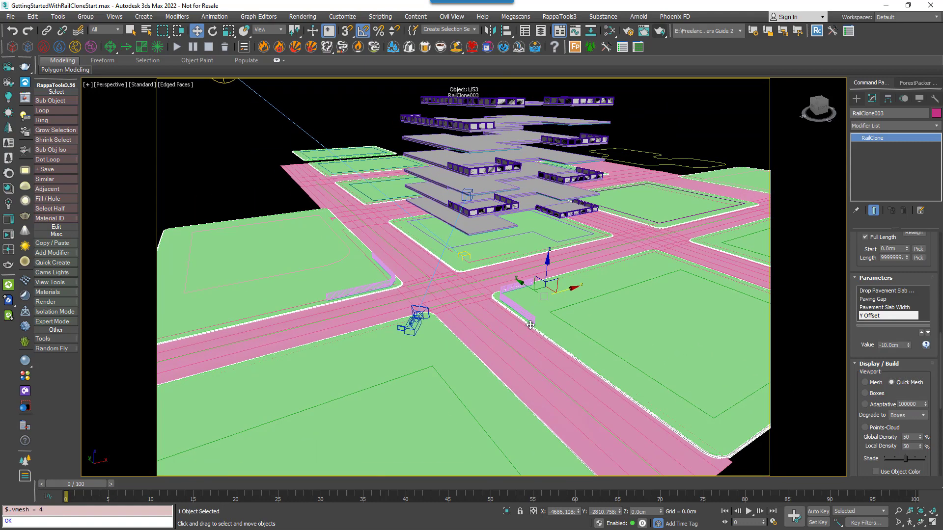
key("c")
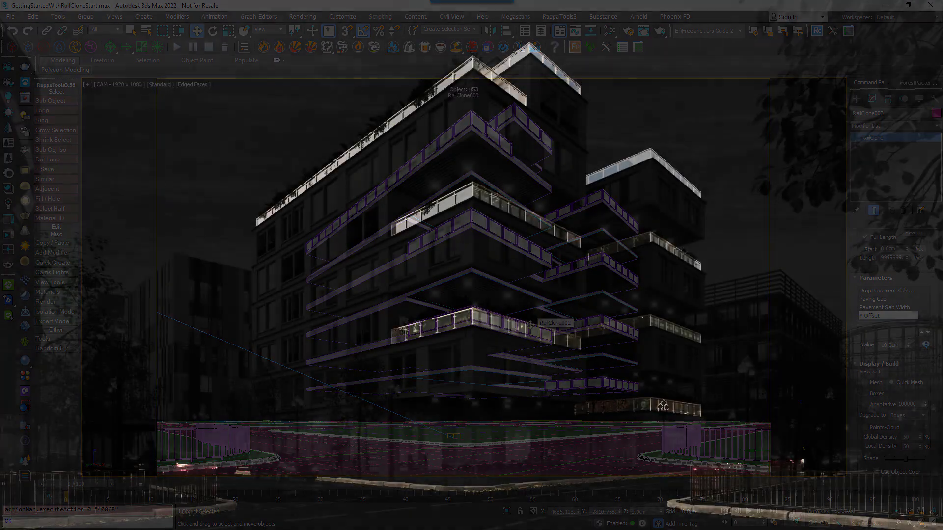